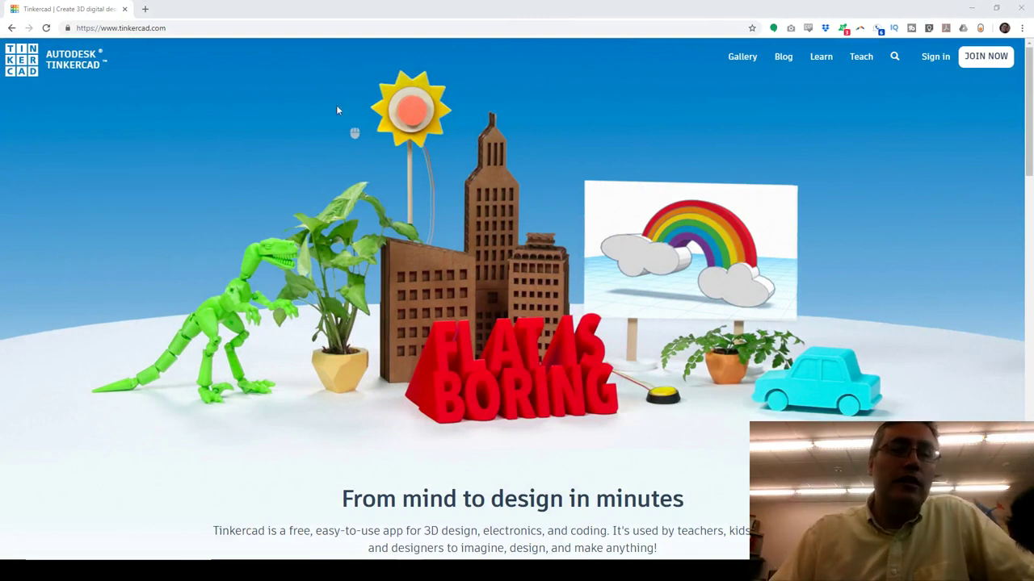
Sign in to the existing account using the account's e-mail and password
{"action": "left_click", "coordinate": [179, 27]}
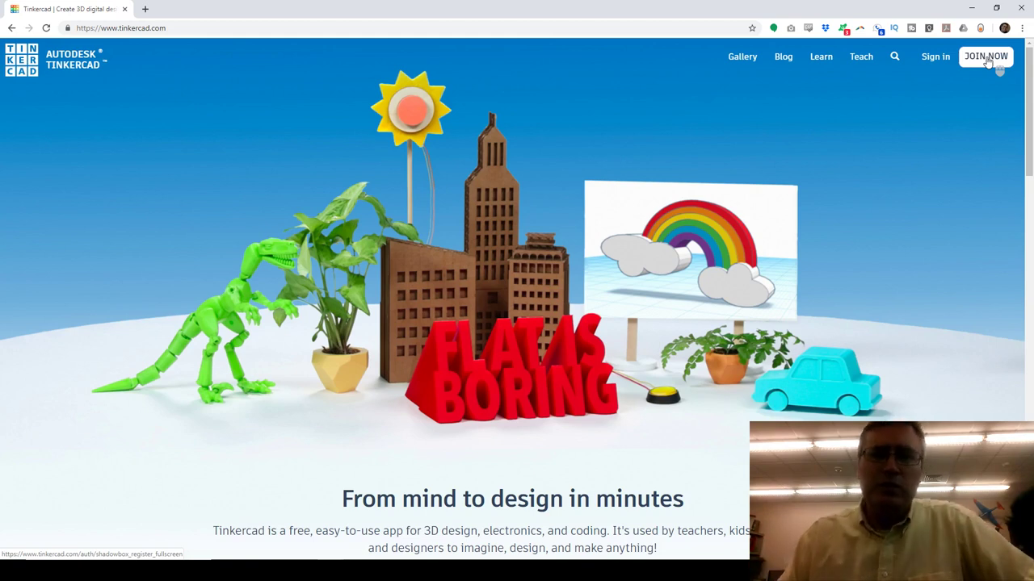
{"action": "left_click", "coordinate": [936, 58]}
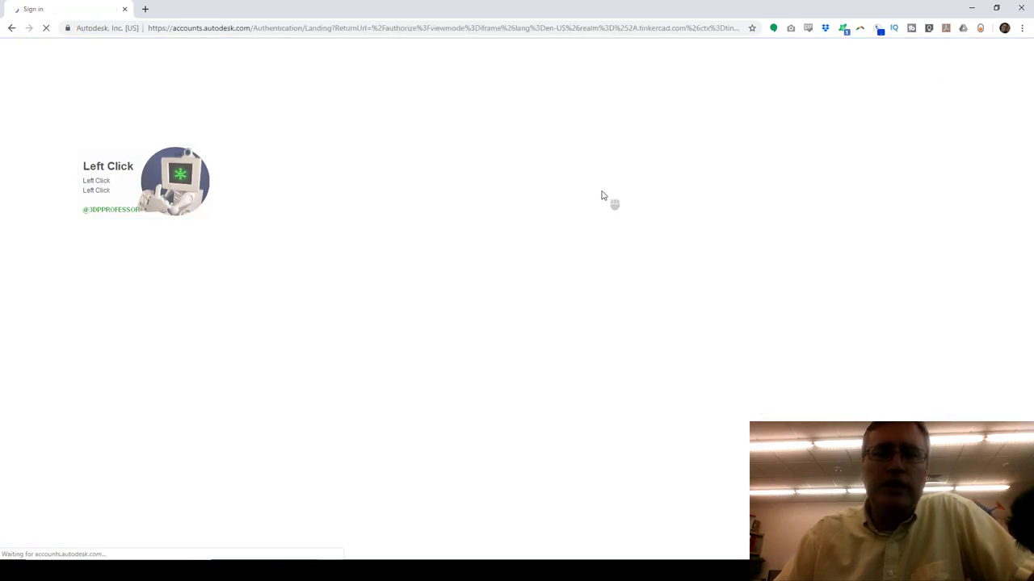
{"action": "scroll", "coordinate": [577, 174], "scroll_direction": "up", "scroll_amount": 1}
{"action": "left_click", "coordinate": [574, 162]}
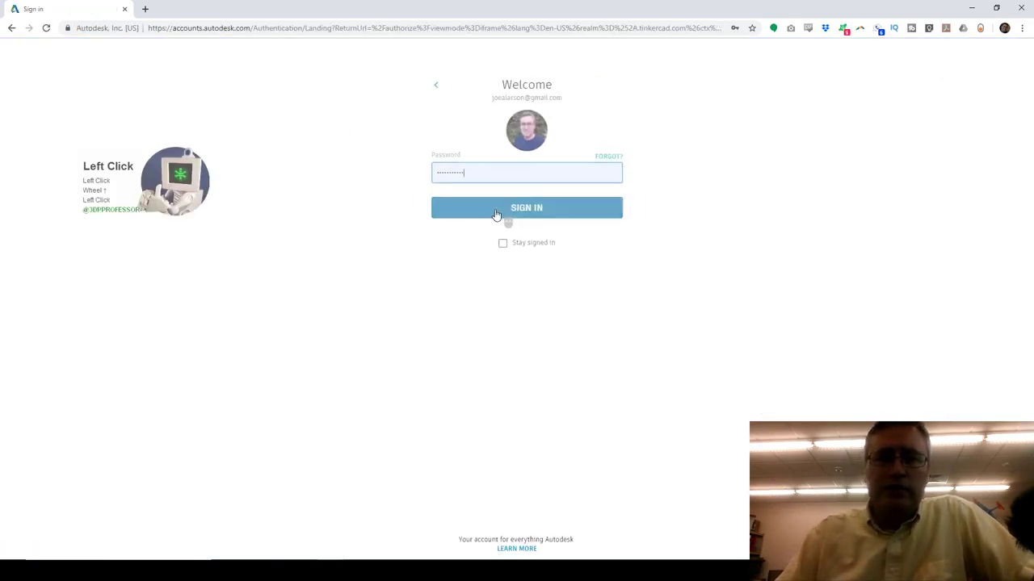
{"action": "left_click", "coordinate": [493, 242]}
{"action": "left_click", "coordinate": [512, 213]}
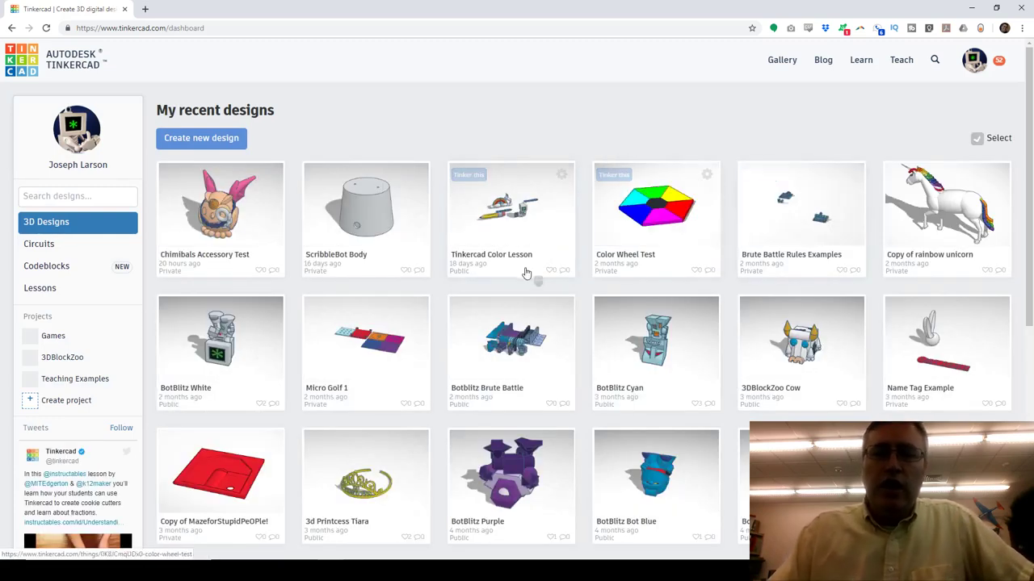
Look through the recent designs on the dashboard and create a new 3D design
{"action": "scroll", "coordinate": [549, 283], "scroll_direction": "down", "scroll_amount": 2}
{"action": "scroll", "coordinate": [554, 288], "scroll_direction": "down", "scroll_amount": 1}
{"action": "scroll", "coordinate": [474, 342], "scroll_direction": "up", "scroll_amount": 3}
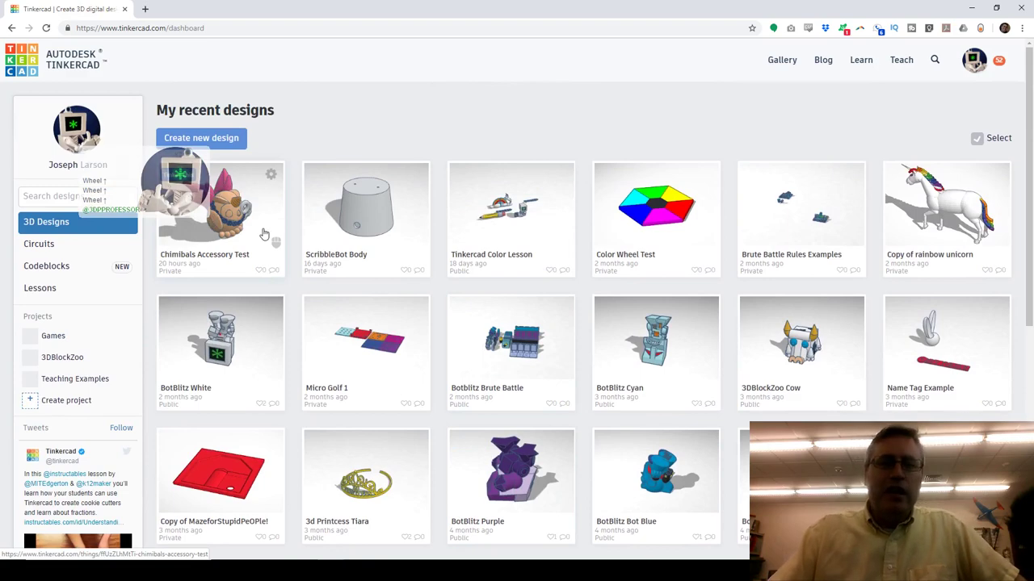
{"action": "left_click", "coordinate": [201, 137]}
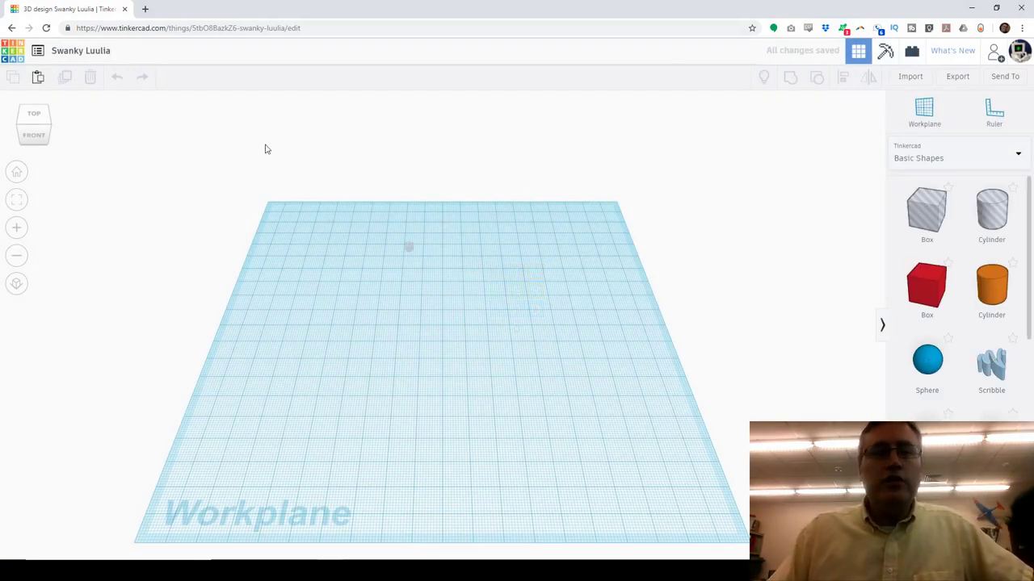
Rename the new design as "Introduction Name Tag"
{"action": "left_click", "coordinate": [102, 54]}
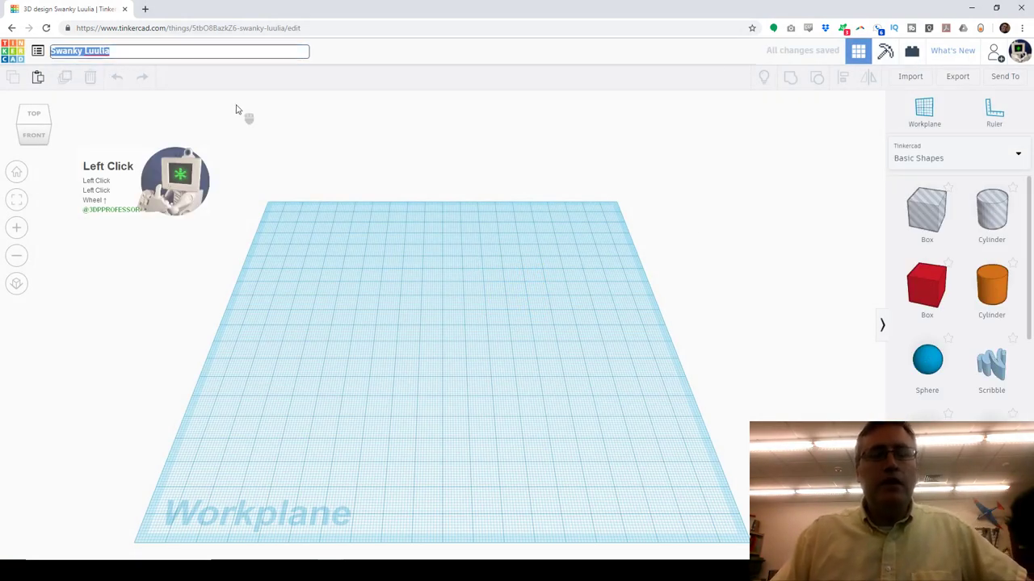
{"action": "type", "text": "Introduction Na"}
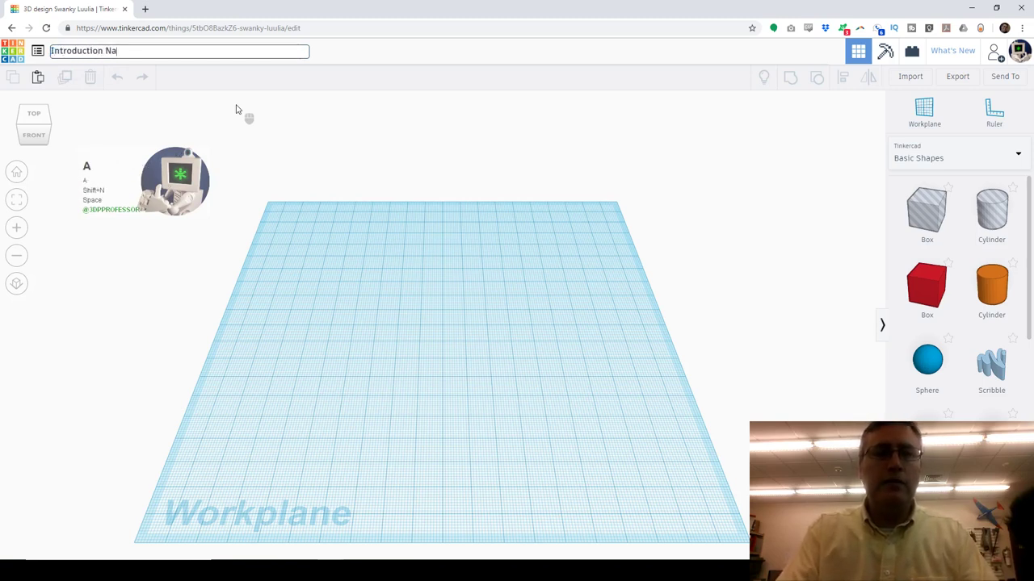
{"action": "type", "text": "me Tag"}
{"action": "key", "text": "Return"}
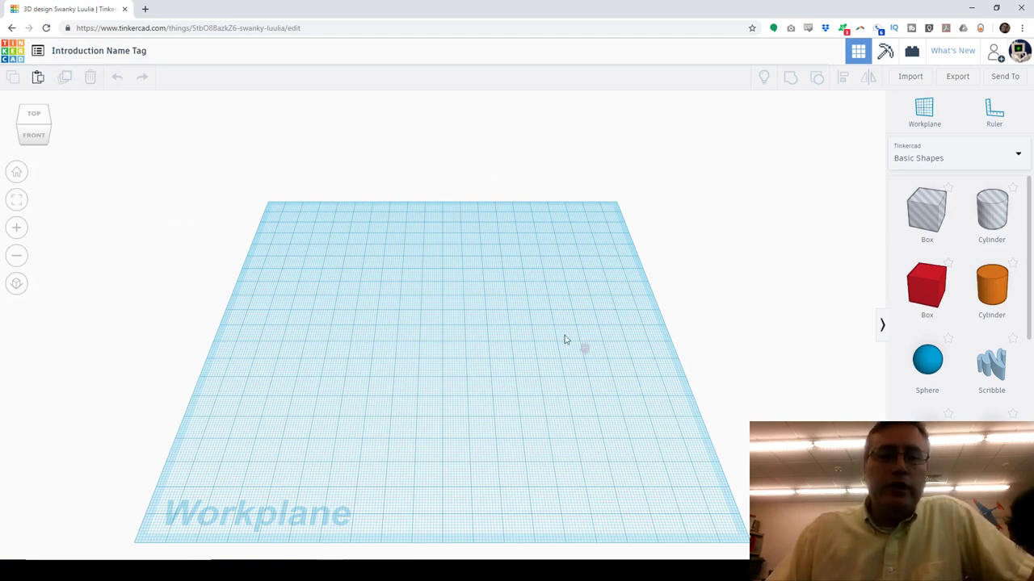
Examine the empty workplane from several angles and distances, including straight from above, and return to the home view
{"action": "right_click_drag", "start_coordinate": [618, 367], "coordinate": [438, 377]}
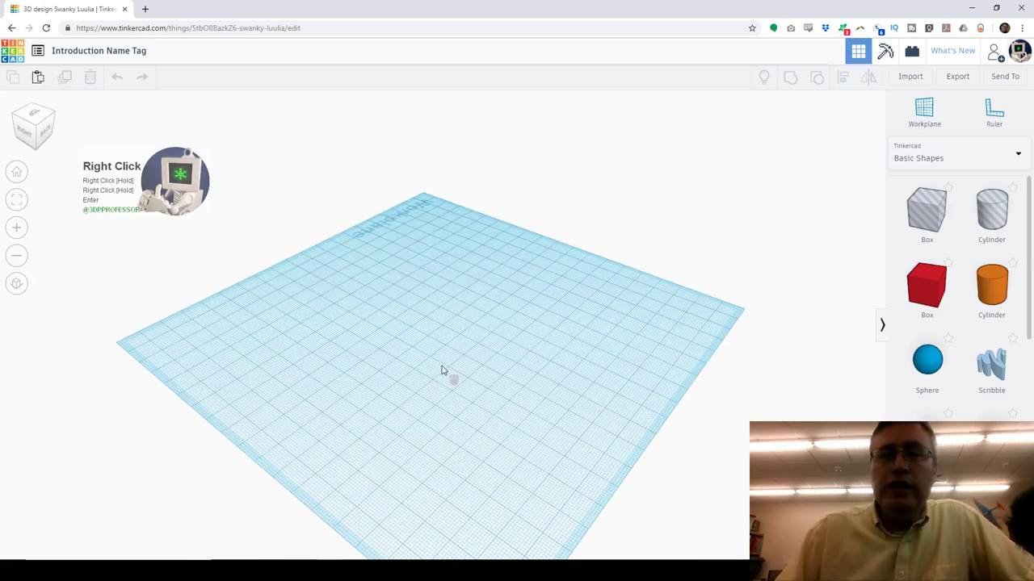
{"action": "right_click_drag", "start_coordinate": [242, 351], "coordinate": [463, 365]}
{"action": "scroll", "coordinate": [463, 366], "scroll_direction": "up", "scroll_amount": 3}
{"action": "scroll", "coordinate": [463, 367], "scroll_direction": "down", "scroll_amount": 5}
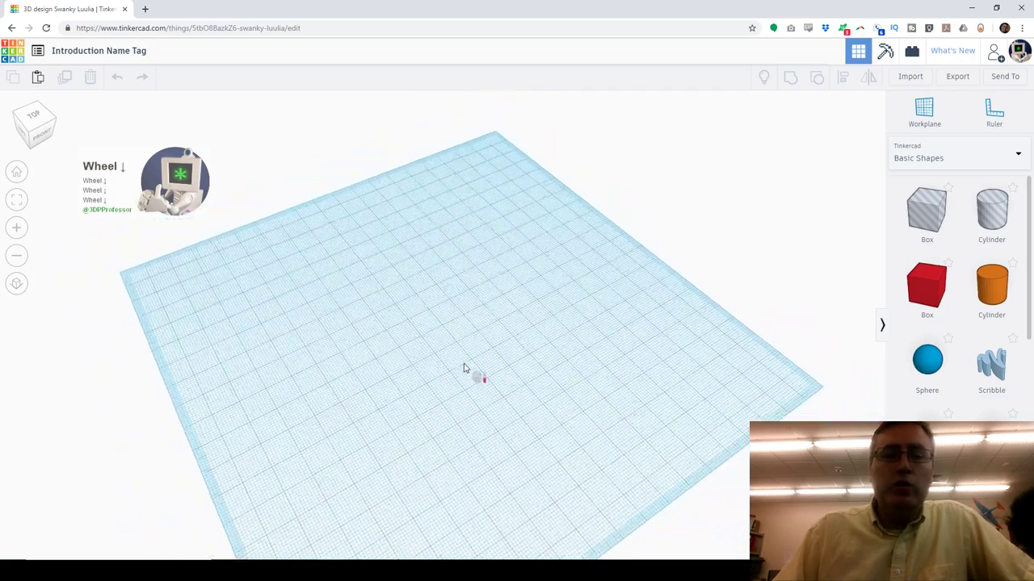
{"action": "scroll", "coordinate": [456, 379], "scroll_direction": "up", "scroll_amount": 2}
{"action": "middle_click_drag", "start_coordinate": [456, 380], "coordinate": [429, 307]}
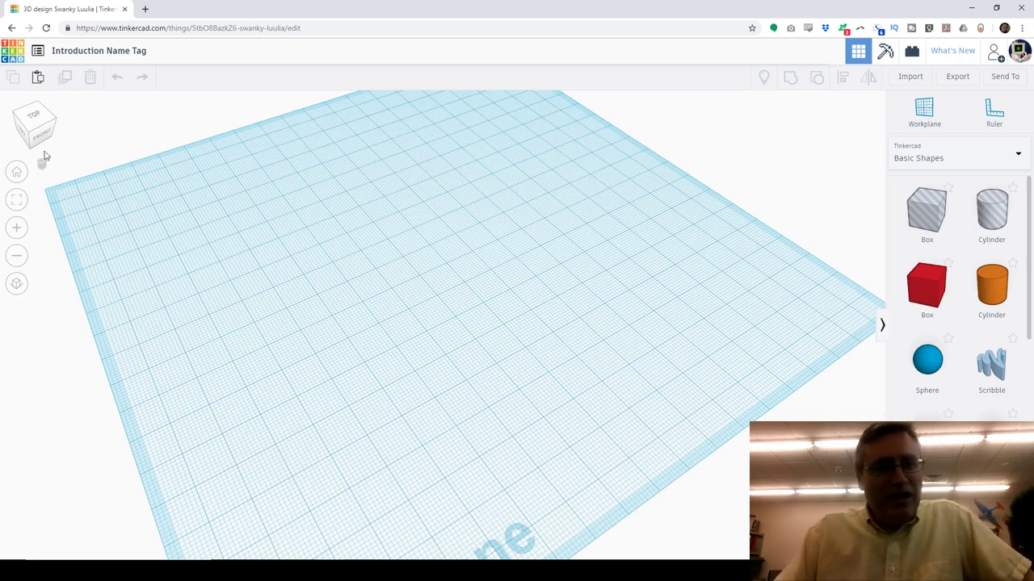
{"action": "left_click", "coordinate": [32, 127]}
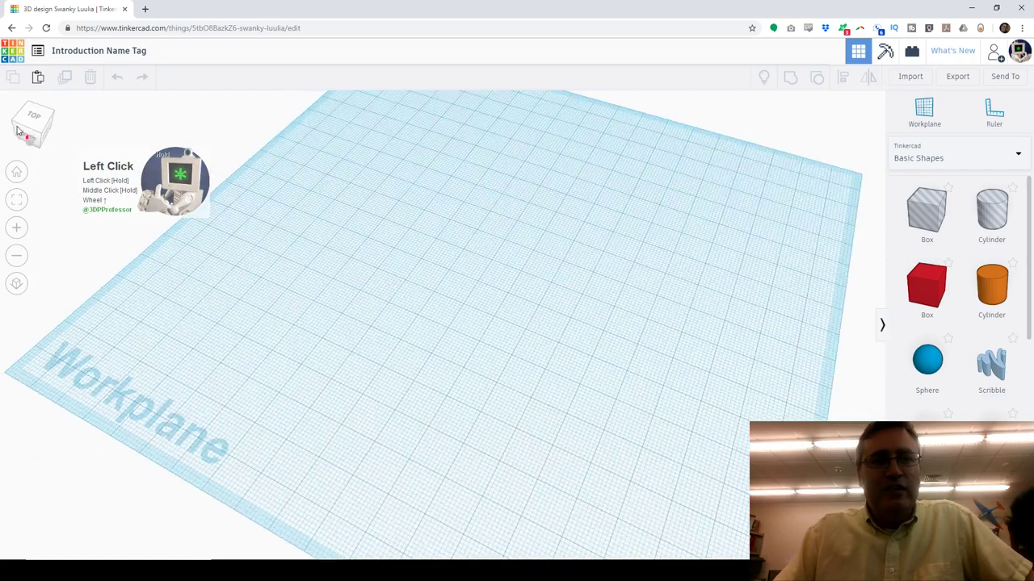
{"action": "left_click", "coordinate": [32, 119]}
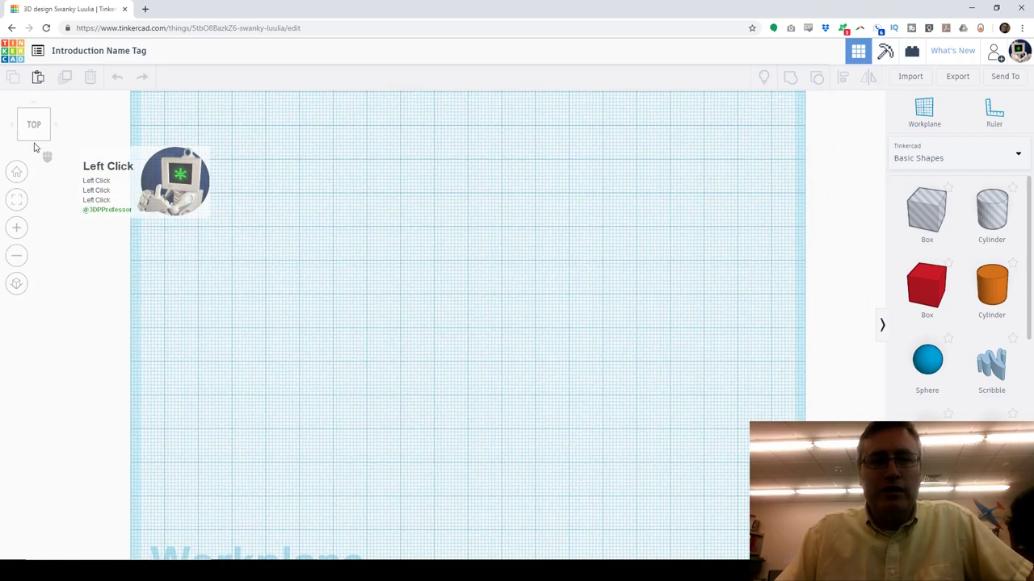
{"action": "left_click", "coordinate": [38, 142]}
{"action": "left_click_drag", "start_coordinate": [47, 124], "coordinate": [44, 150]}
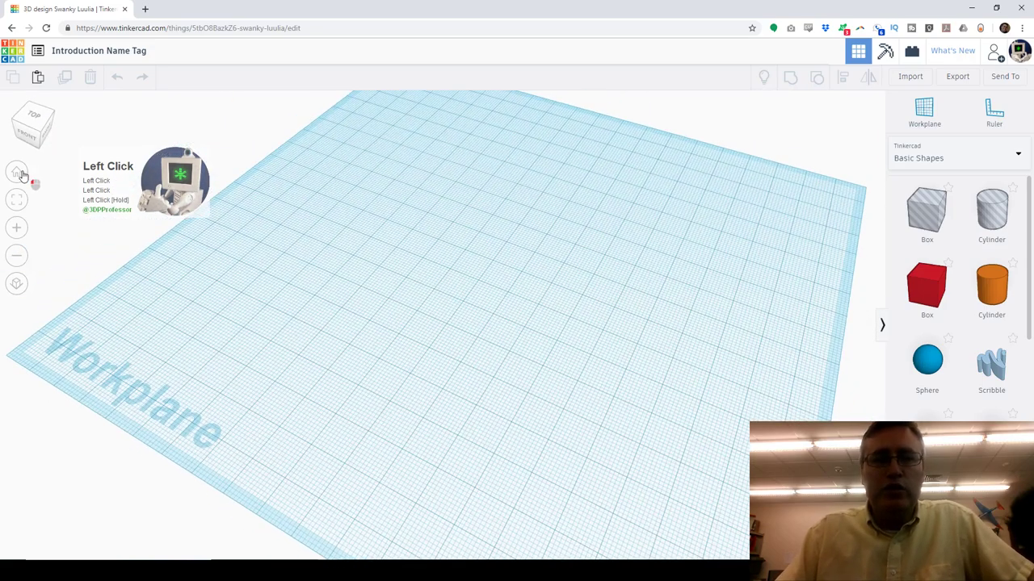
{"action": "left_click", "coordinate": [18, 173]}
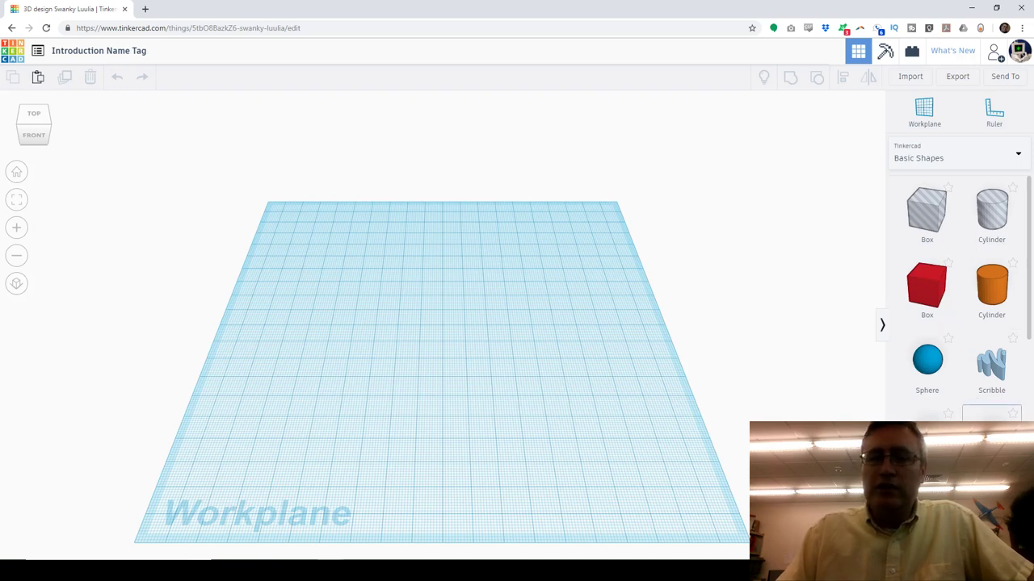
Place a sphere on the workplane and move it 71 mm to the right and 49 mm toward the front
{"action": "left_click", "coordinate": [940, 356]}
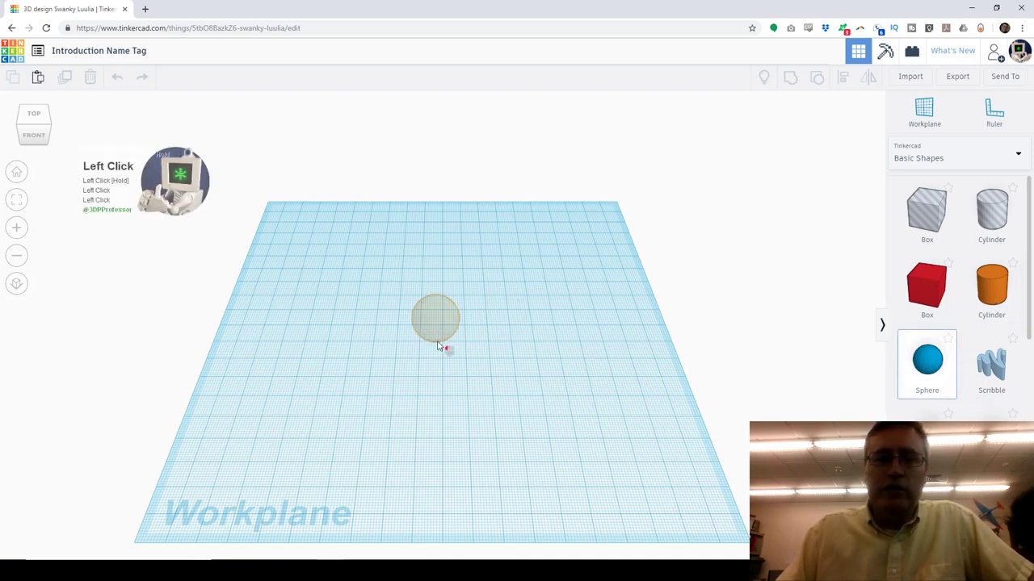
{"action": "left_click", "coordinate": [449, 353]}
{"action": "left_click_drag", "start_coordinate": [461, 357], "coordinate": [657, 455]}
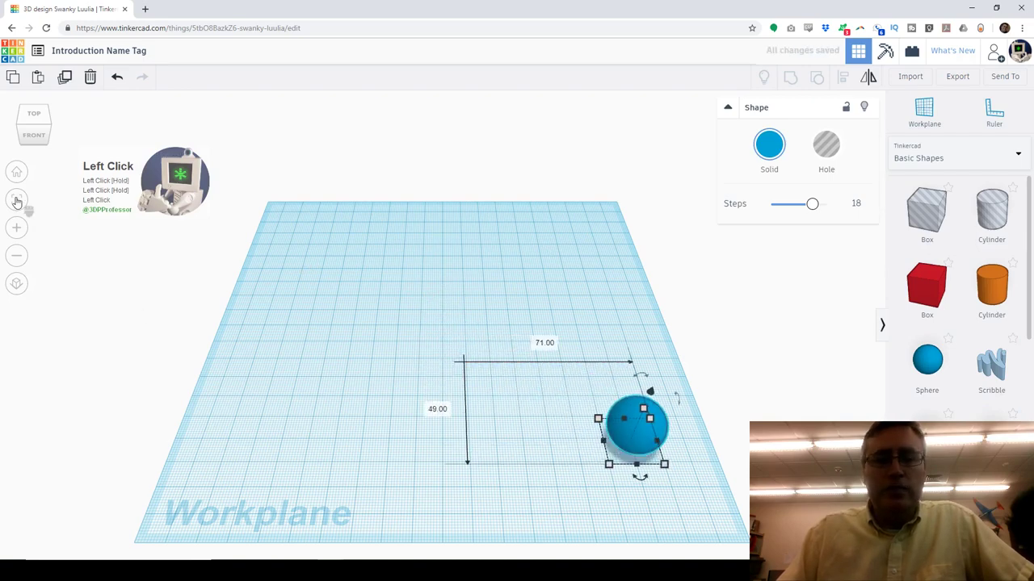
Examine the sphere up close and from farther away, and compare its orthographic view with its perspective view
{"action": "left_click", "coordinate": [16, 200]}
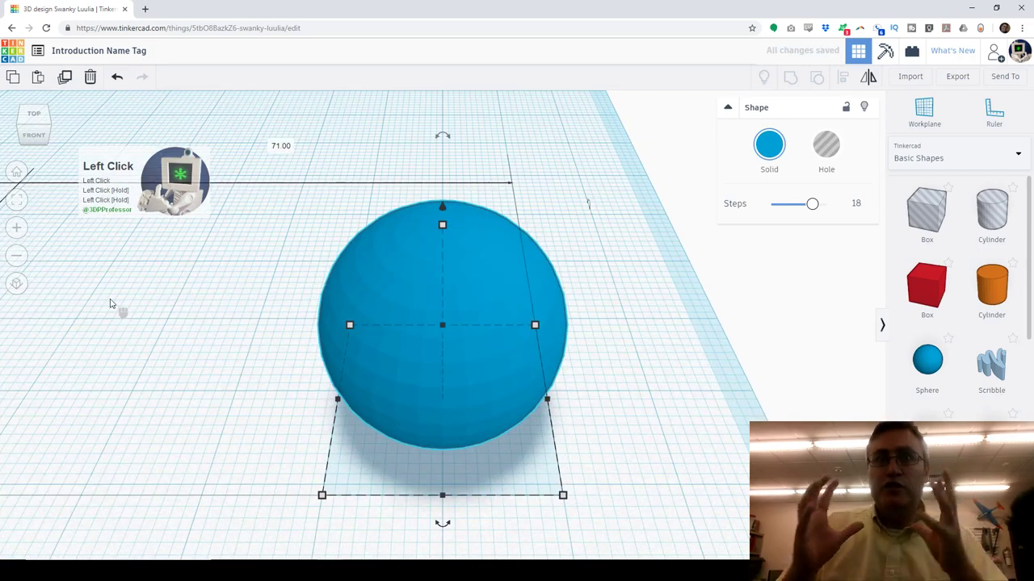
{"action": "left_click", "coordinate": [22, 259]}
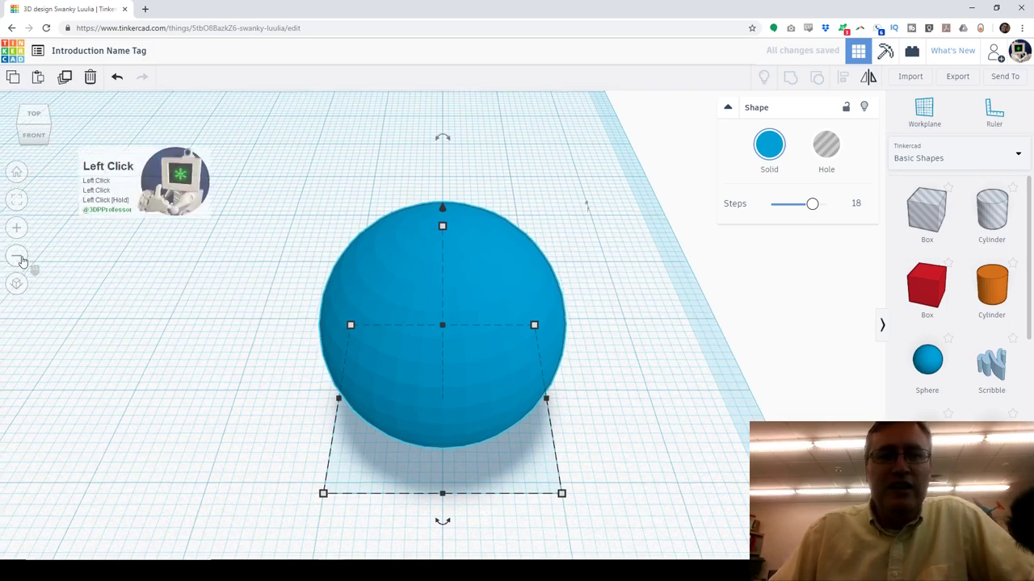
{"action": "double_click", "coordinate": [21, 259]}
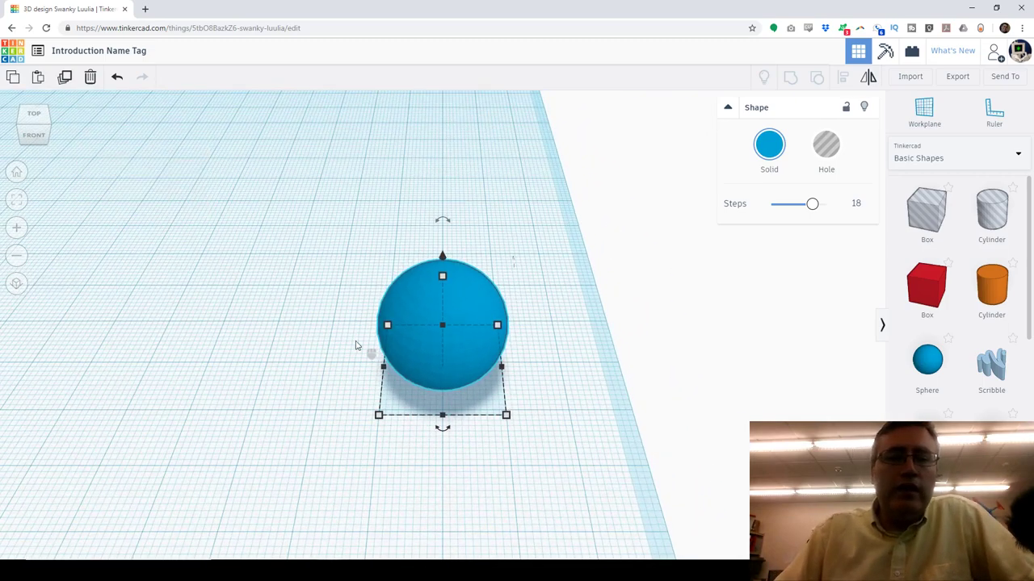
{"action": "left_click", "coordinate": [316, 339]}
{"action": "left_click", "coordinate": [441, 344]}
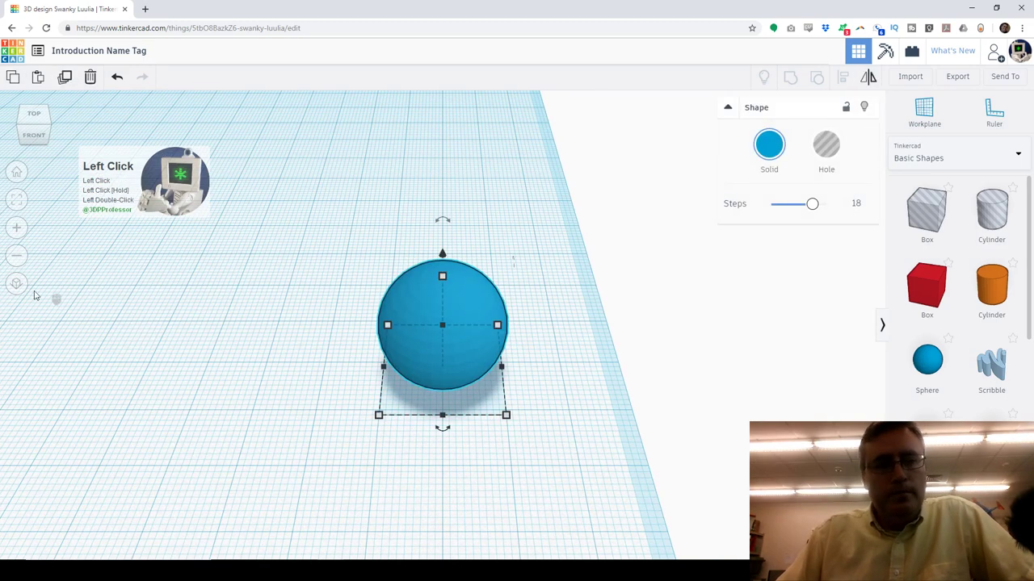
{"action": "left_click", "coordinate": [17, 287]}
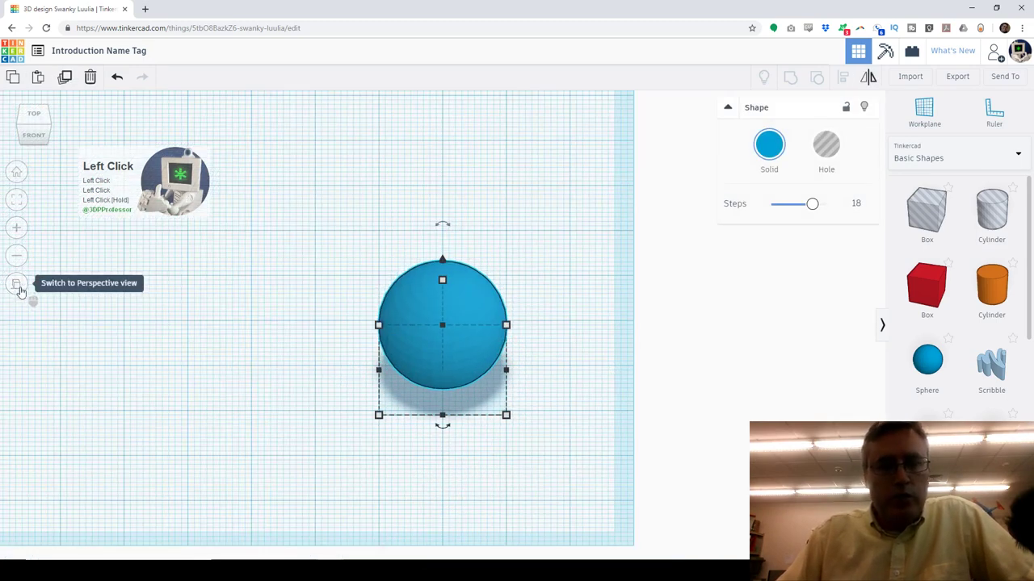
{"action": "left_click", "coordinate": [17, 287]}
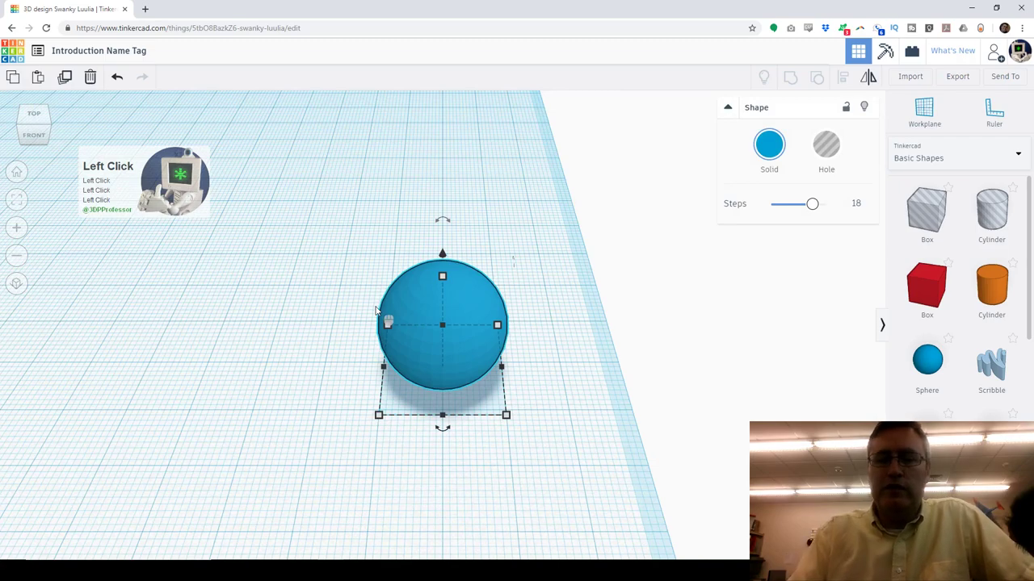
Delete the sphere and place a solid red box toward the front right of the workplane
{"action": "key", "text": "Delete"}
{"action": "left_click_drag", "start_coordinate": [944, 299], "coordinate": [563, 420]}
{"action": "right_click_drag", "start_coordinate": [563, 420], "coordinate": [418, 391]}
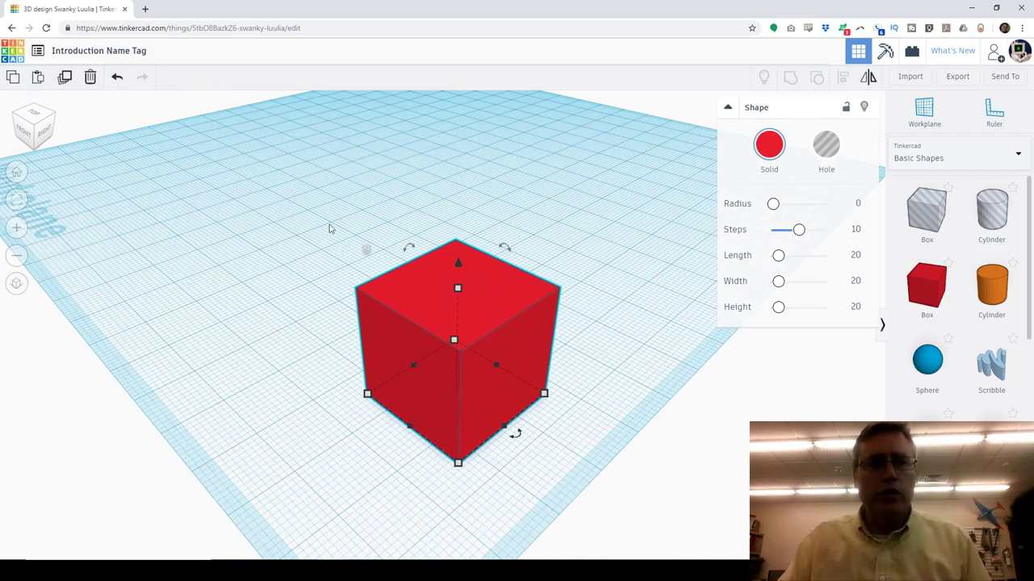
Place a second red box on the workplane, well behind the first one
{"action": "left_click", "coordinate": [926, 284]}
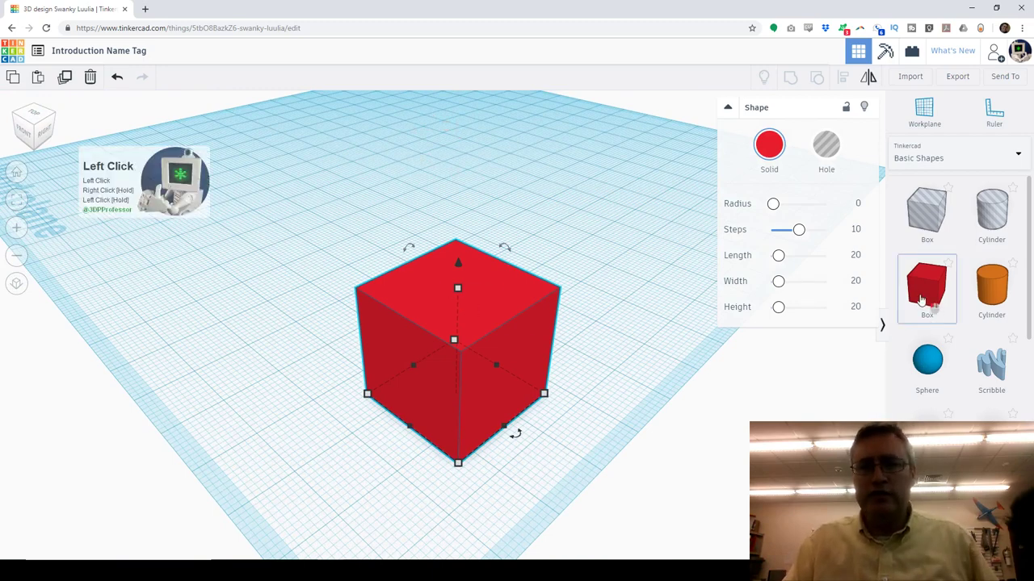
{"action": "left_click", "coordinate": [442, 147]}
{"action": "scroll", "coordinate": [441, 147], "scroll_direction": "down", "scroll_amount": 3}
{"action": "right_click_drag", "start_coordinate": [440, 162], "coordinate": [460, 169]}
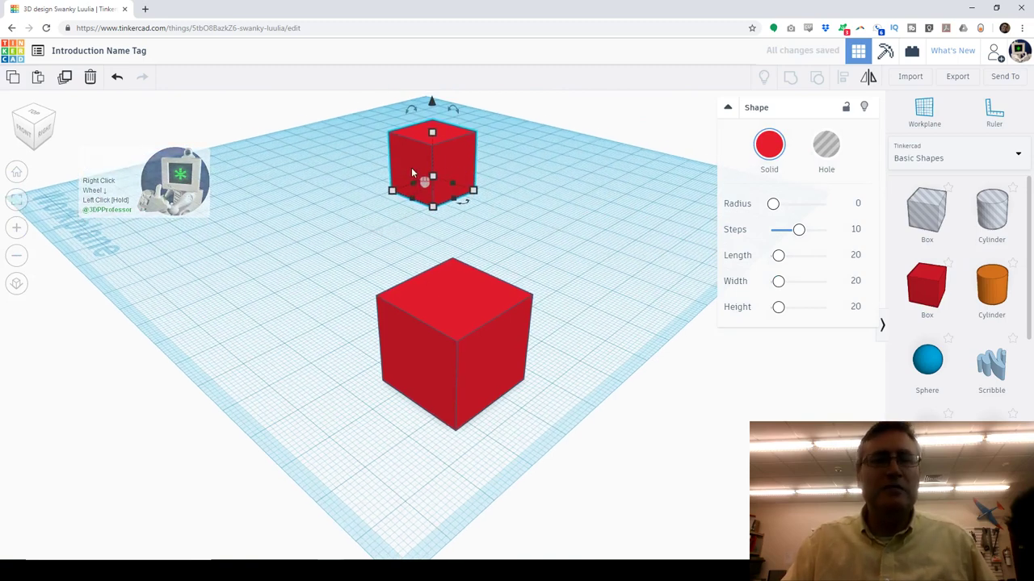
In an orthographic front view, move the rear box 75 mm sideways and 10 mm in depth to line up with the front box
{"action": "left_click", "coordinate": [17, 284]}
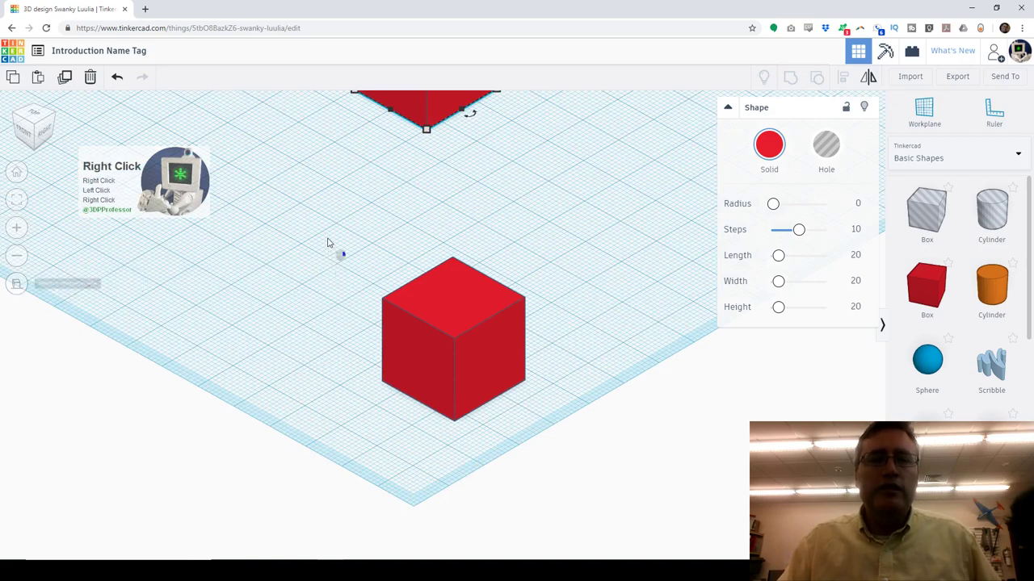
{"action": "right_click_drag", "start_coordinate": [330, 240], "coordinate": [330, 236]}
{"action": "middle_click_drag", "start_coordinate": [365, 249], "coordinate": [318, 339]}
{"action": "right_click", "coordinate": [321, 343]}
{"action": "right_click_drag", "start_coordinate": [321, 343], "coordinate": [427, 326]}
{"action": "left_click_drag", "start_coordinate": [137, 301], "coordinate": [522, 326]}
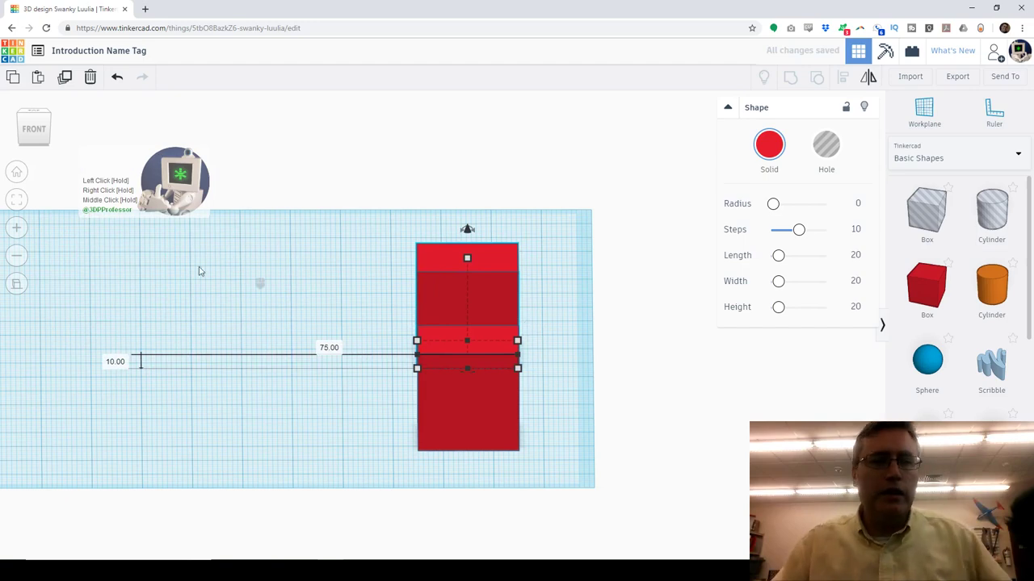
Delete the rear box in perspective view and move the remaining box back and to the left across the workplane
{"action": "left_click", "coordinate": [16, 284]}
{"action": "right_click_drag", "start_coordinate": [456, 287], "coordinate": [478, 282]}
{"action": "left_click", "coordinate": [478, 282]}
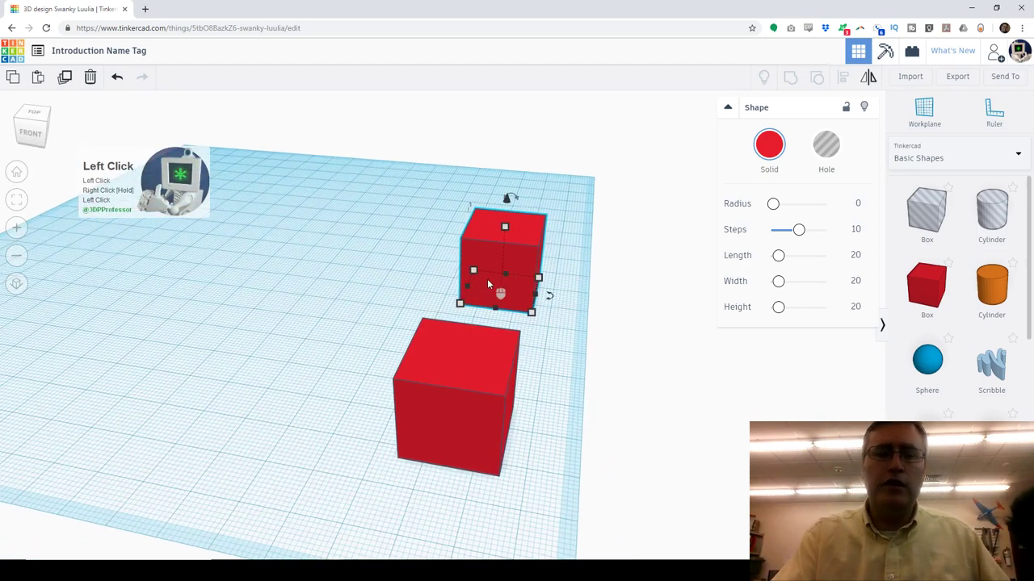
{"action": "key", "text": "Delete"}
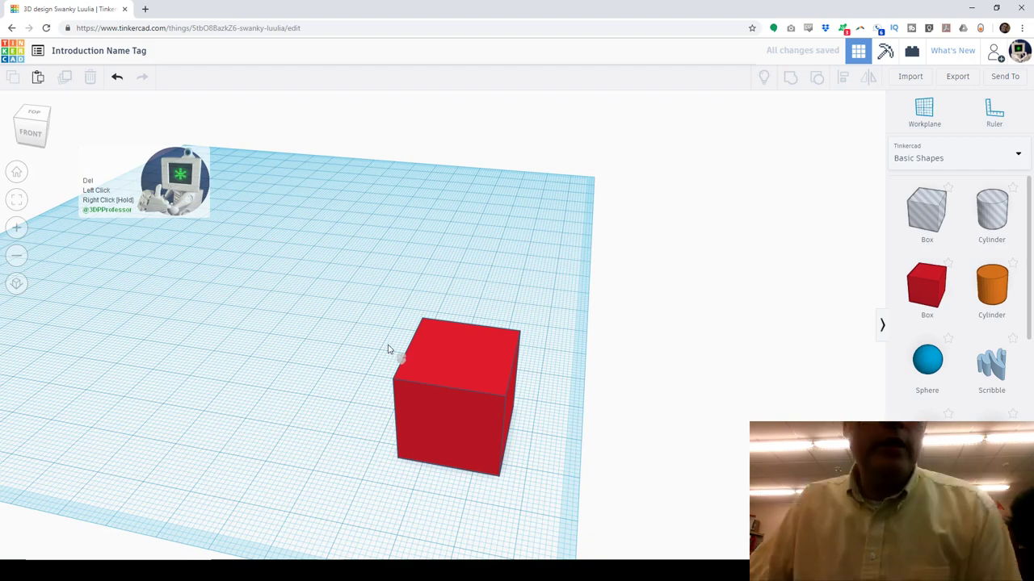
{"action": "right_click_drag", "start_coordinate": [448, 366], "coordinate": [451, 371]}
{"action": "left_click_drag", "start_coordinate": [450, 371], "coordinate": [251, 249]}
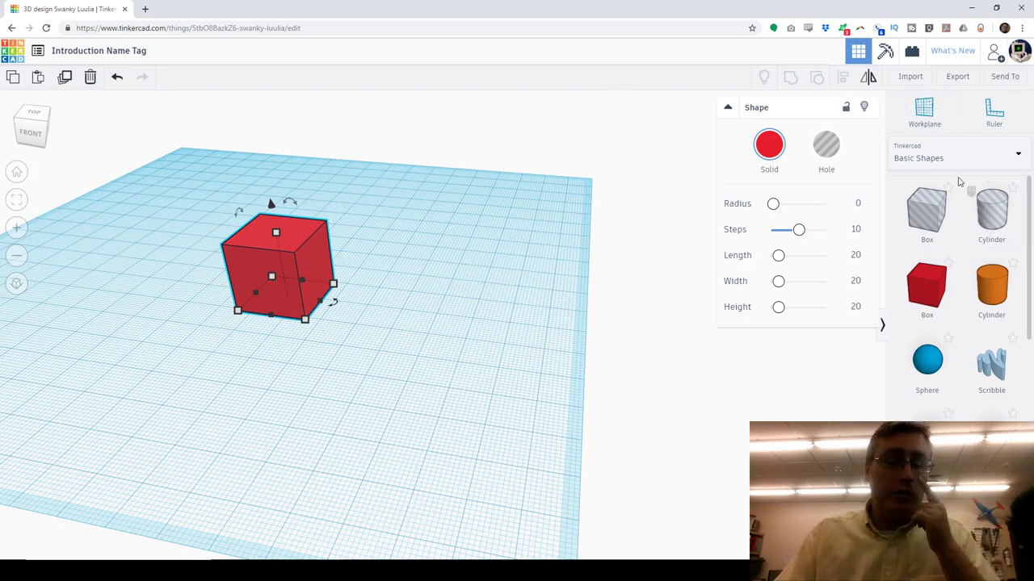
Look through the Basic Shapes library and the list of other available shape categories
{"action": "scroll", "coordinate": [965, 252], "scroll_direction": "down", "scroll_amount": 5}
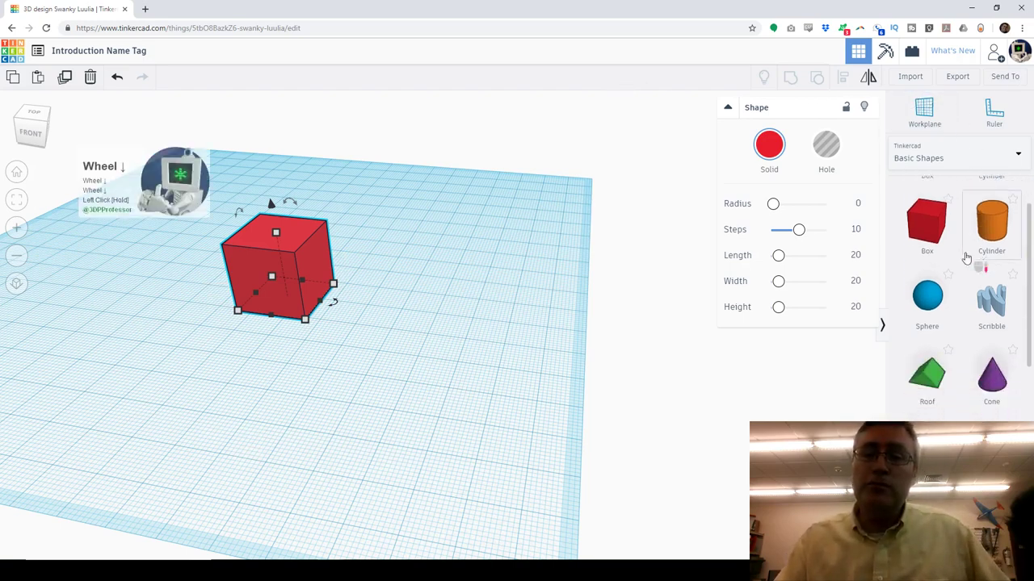
{"action": "scroll", "coordinate": [969, 297], "scroll_direction": "down", "scroll_amount": 2}
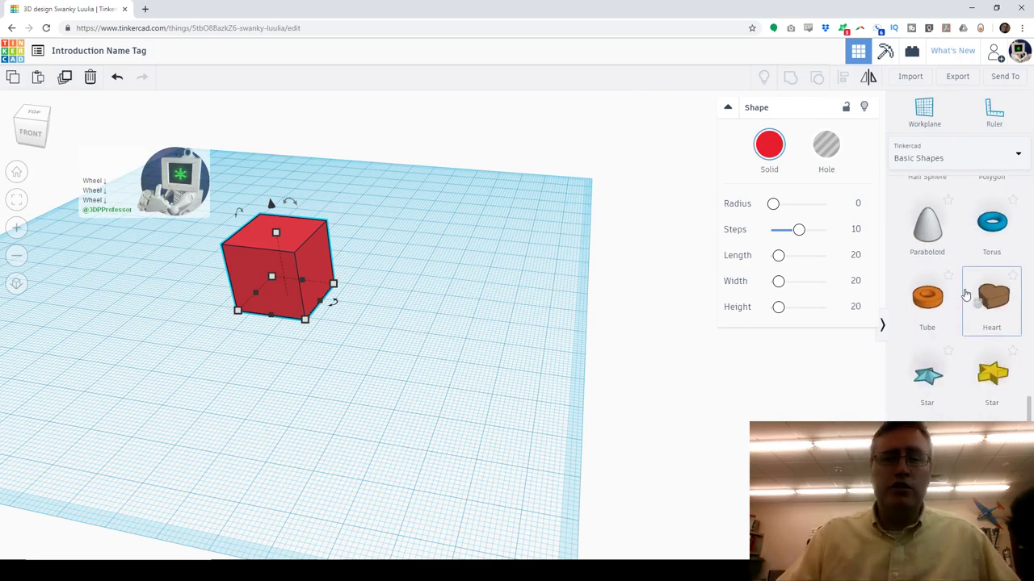
{"action": "scroll", "coordinate": [965, 297], "scroll_direction": "up", "scroll_amount": 3}
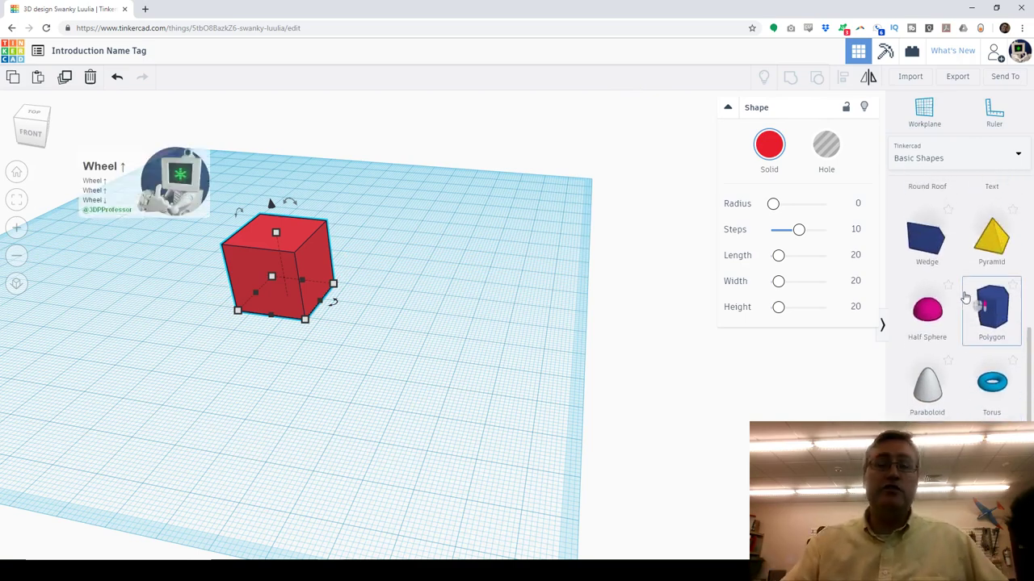
{"action": "scroll", "coordinate": [965, 291], "scroll_direction": "up", "scroll_amount": 3}
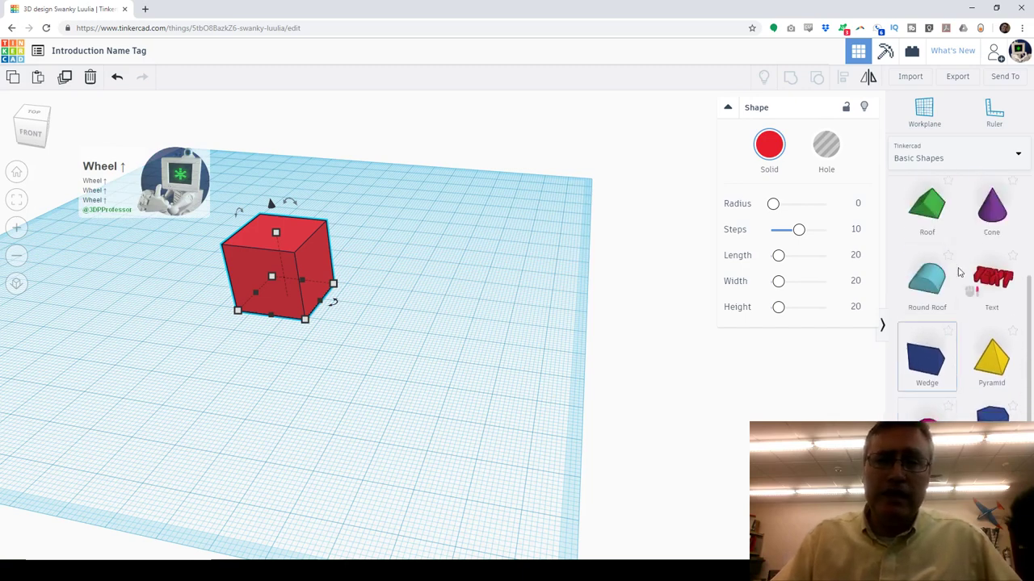
{"action": "left_click", "coordinate": [946, 162]}
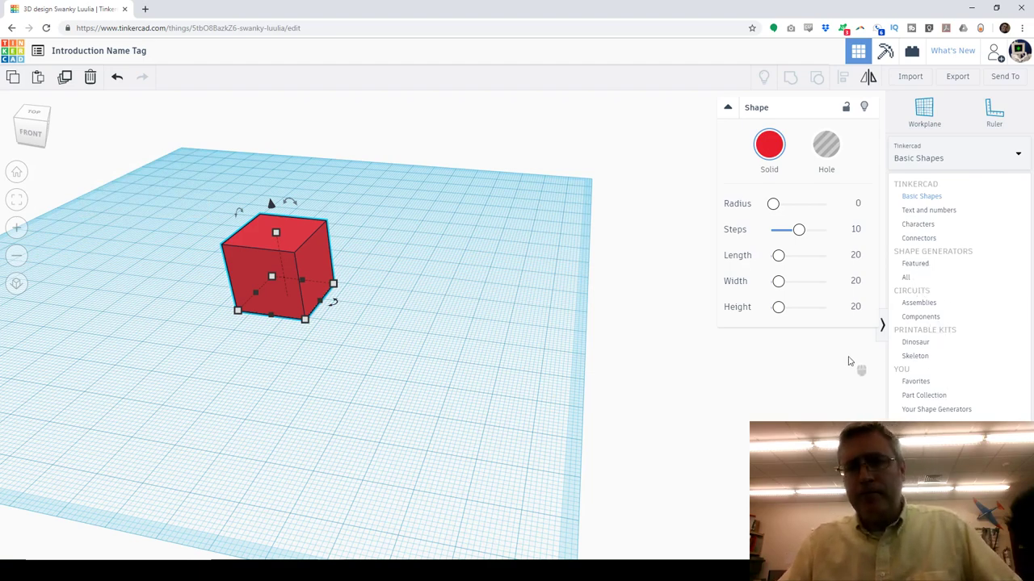
{"action": "left_click", "coordinate": [868, 331]}
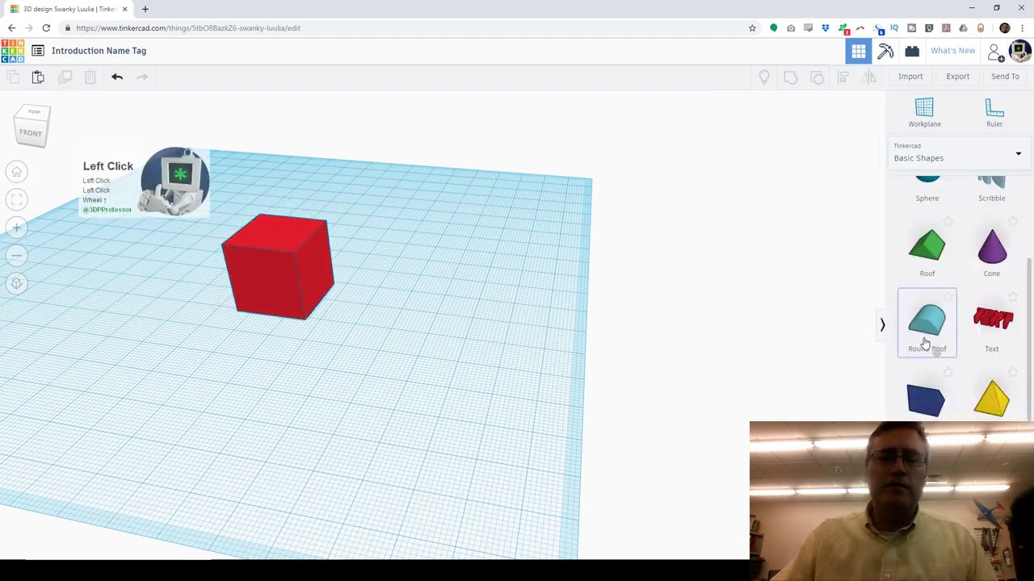
{"action": "scroll", "coordinate": [946, 330], "scroll_direction": "up", "scroll_amount": 3}
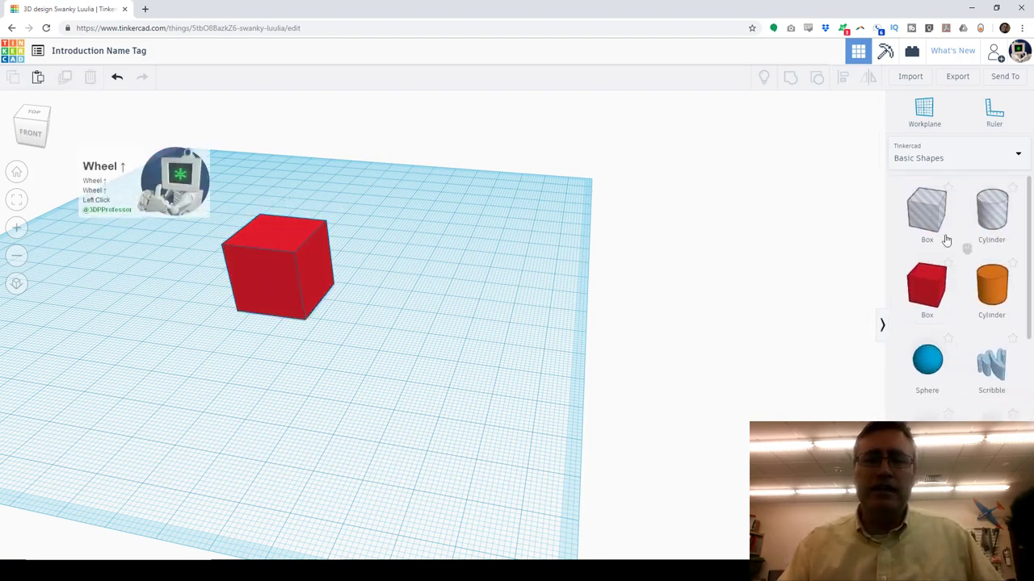
Flatten the red box to a height of 5 mm
{"action": "left_click", "coordinate": [279, 295]}
{"action": "left_click", "coordinate": [16, 206]}
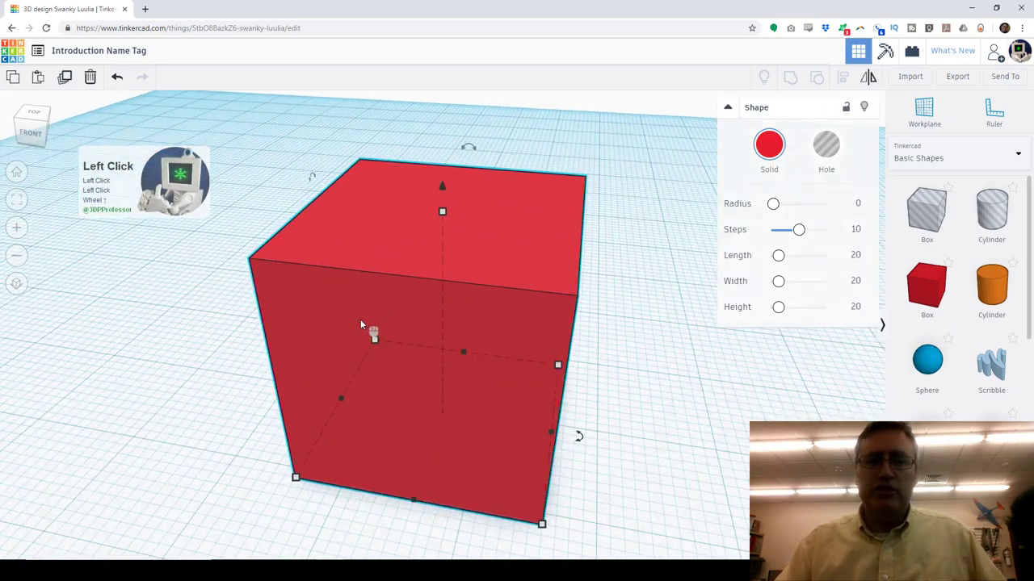
{"action": "scroll", "coordinate": [360, 316], "scroll_direction": "down", "scroll_amount": 3}
{"action": "right_click_drag", "start_coordinate": [359, 328], "coordinate": [399, 341]}
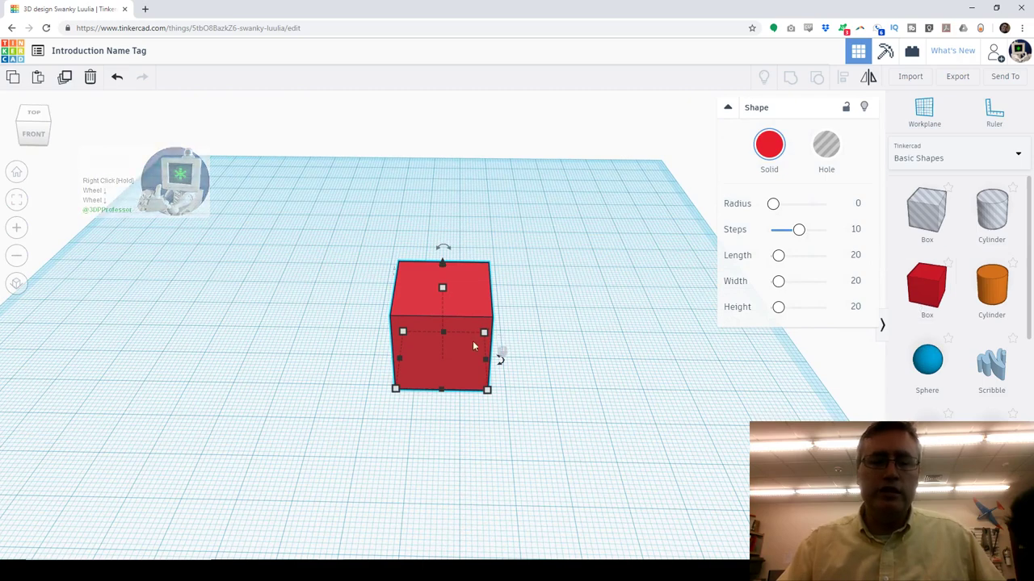
{"action": "right_click_drag", "start_coordinate": [546, 352], "coordinate": [491, 370]}
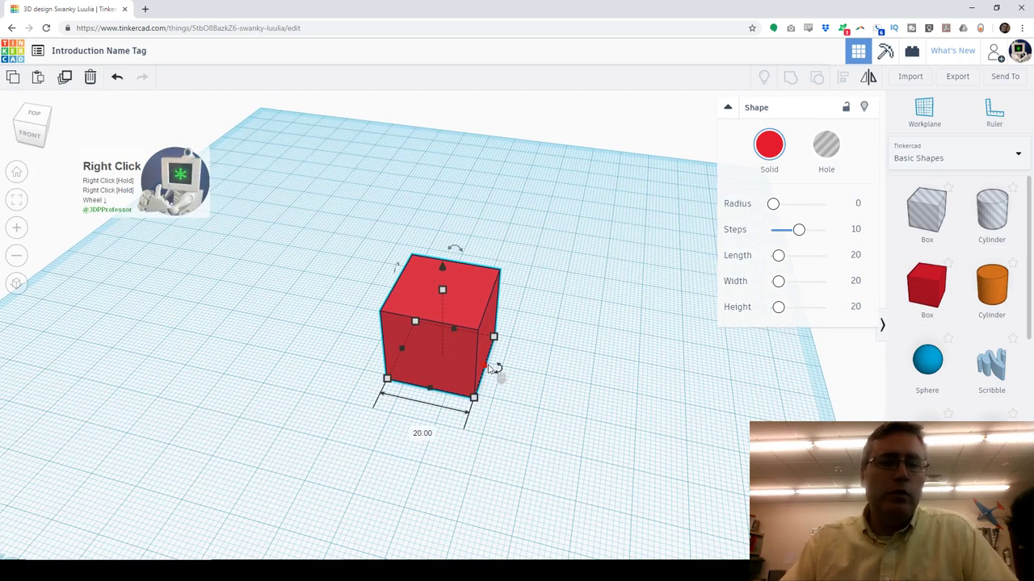
{"action": "left_click_drag", "start_coordinate": [444, 292], "coordinate": [444, 339]}
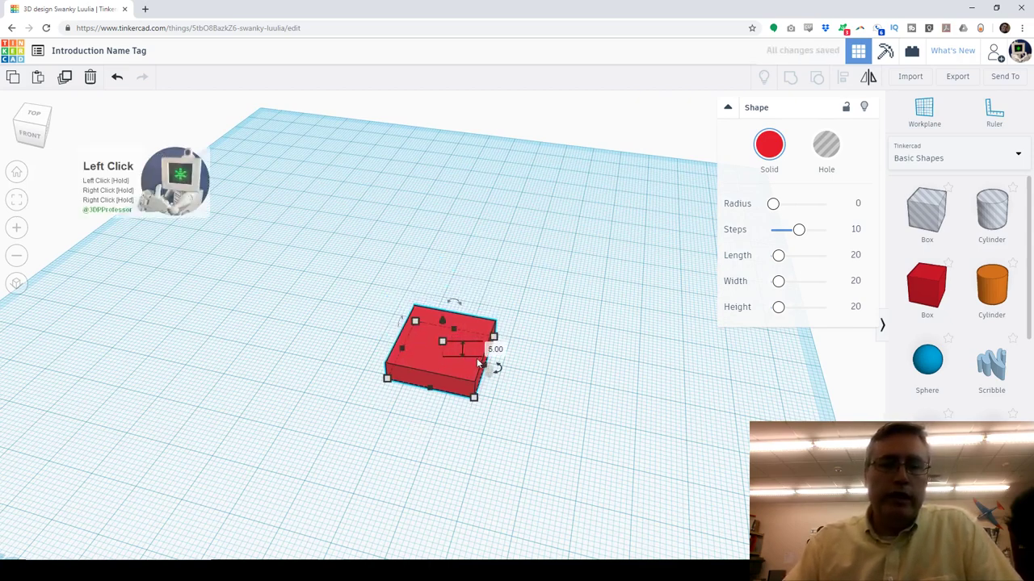
Stretch the flattened box sideways into a long bar, narrower in depth and slightly thinner
{"action": "left_click_drag", "start_coordinate": [486, 370], "coordinate": [645, 410]}
{"action": "left_click_drag", "start_coordinate": [527, 415], "coordinate": [532, 396]}
{"action": "left_click_drag", "start_coordinate": [532, 352], "coordinate": [531, 363]}
Place a solid orange cylinder over the left end of the bar and flatten it to about 3 mm high
{"action": "right_click_drag", "start_coordinate": [437, 302], "coordinate": [434, 270]}
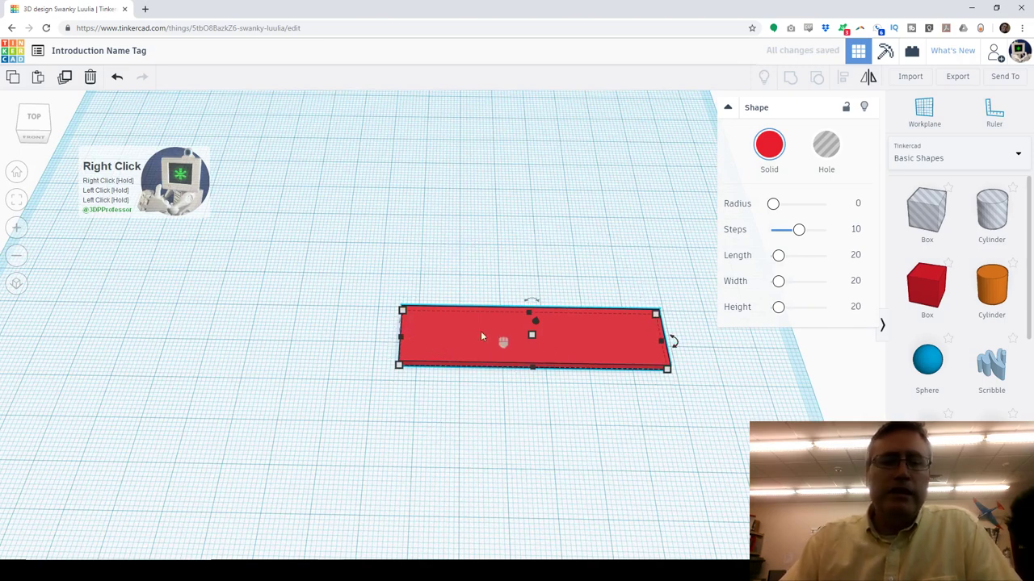
{"action": "left_click", "coordinate": [1007, 301]}
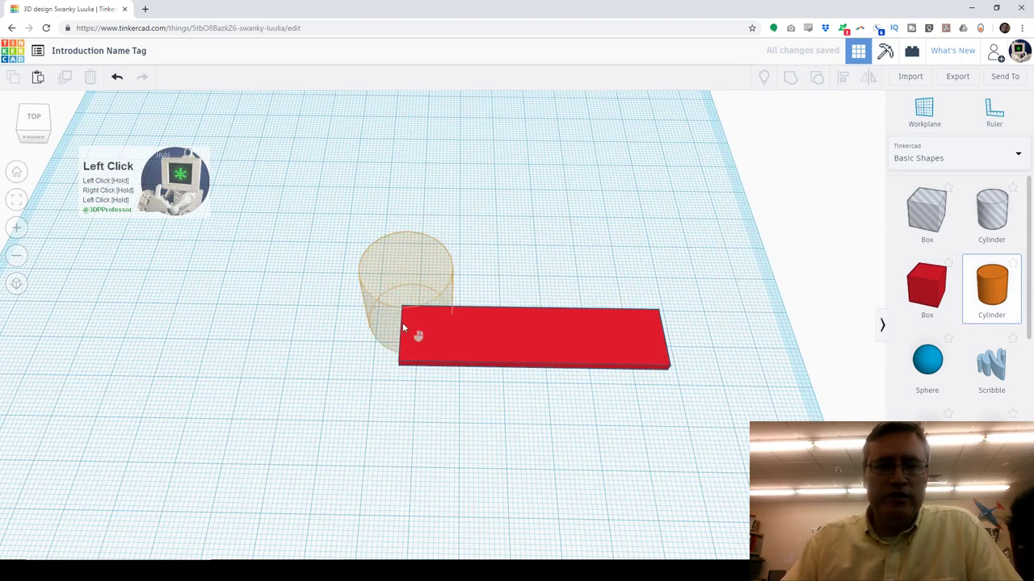
{"action": "left_click", "coordinate": [389, 324]}
{"action": "left_click_drag", "start_coordinate": [382, 290], "coordinate": [376, 325]}
{"action": "right_click_drag", "start_coordinate": [452, 347], "coordinate": [400, 326]}
{"action": "mouse_move", "coordinate": [389, 336]}
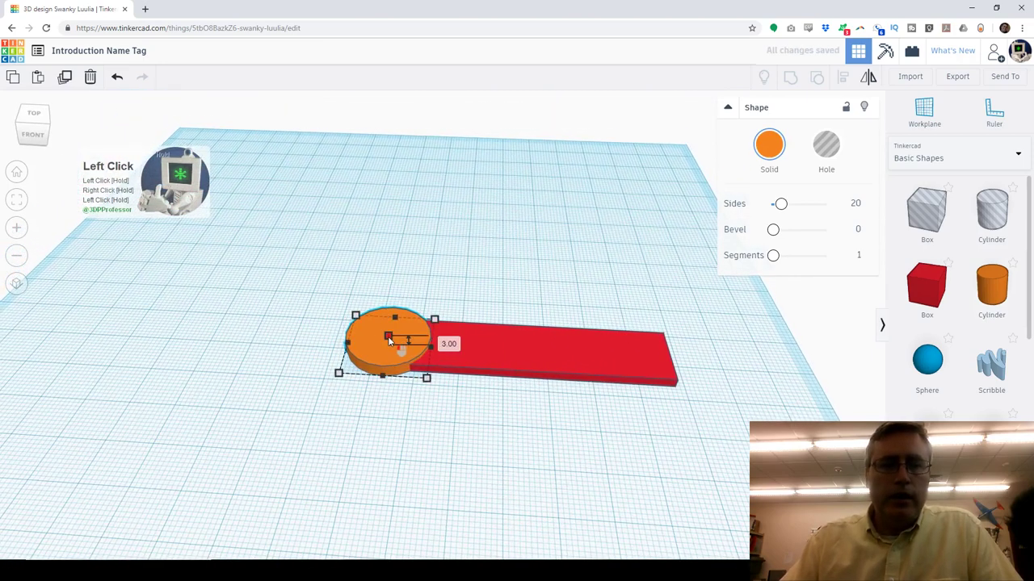
{"action": "left_click_drag", "start_coordinate": [388, 343], "coordinate": [388, 341]}
{"action": "right_click_drag", "start_coordinate": [423, 302], "coordinate": [409, 317]}
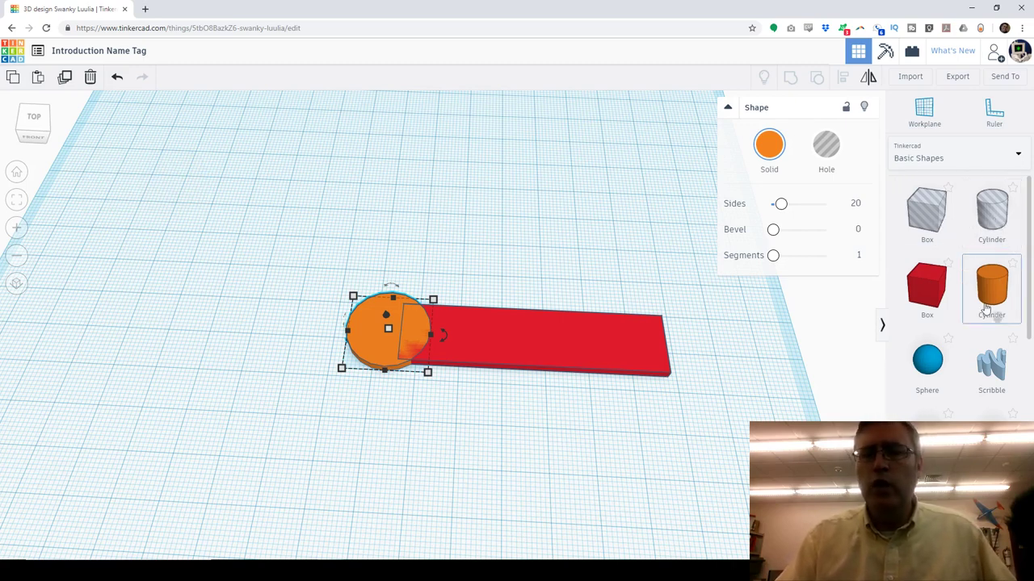
Place a heart shape over the flattened cylinder at the left end of the bar
{"action": "scroll", "coordinate": [985, 310], "scroll_direction": "down", "scroll_amount": 5}
{"action": "scroll", "coordinate": [980, 304], "scroll_direction": "down", "scroll_amount": 4}
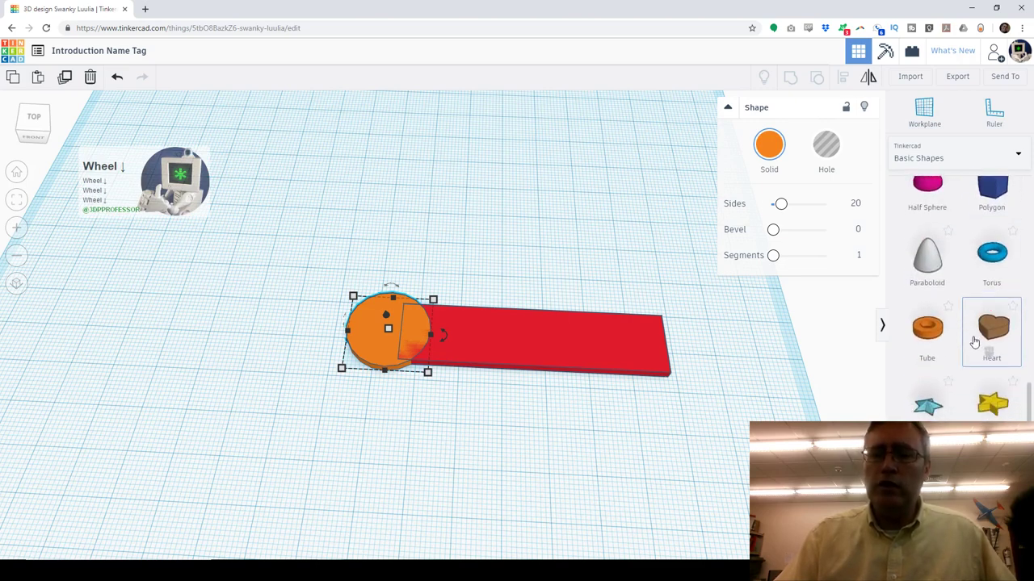
{"action": "scroll", "coordinate": [973, 349], "scroll_direction": "down", "scroll_amount": 1}
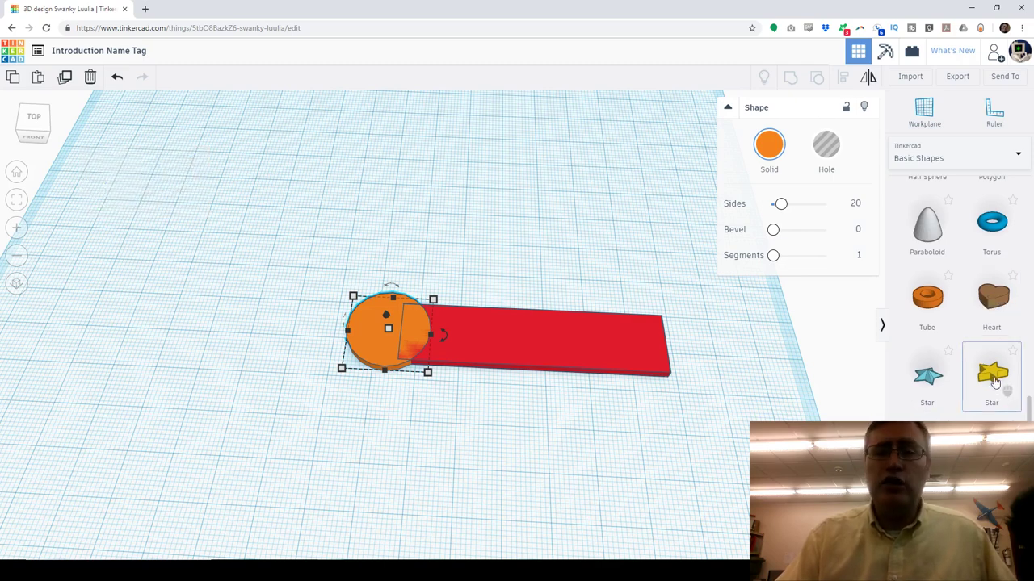
{"action": "left_click", "coordinate": [993, 307]}
{"action": "left_click", "coordinate": [432, 365]}
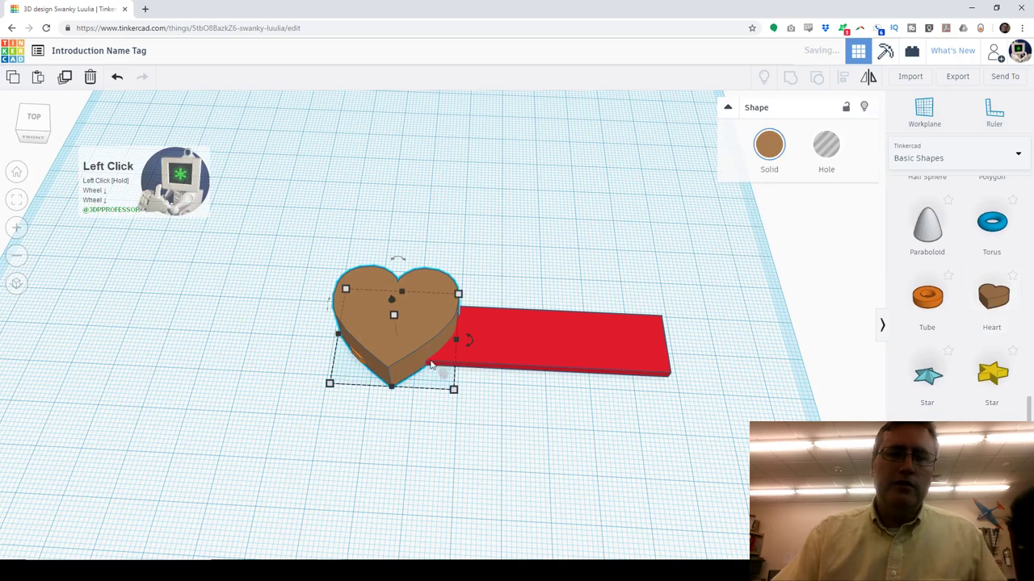
Scale the heart down proportionally to fit inside the cylinder and move it to the cylinder's center
{"action": "mouse_move", "coordinate": [453, 390]}
{"action": "left_mouse_down"}
{"action": "mouse_move", "coordinate": [410, 320]}
{"action": "mouse_move", "coordinate": [411, 351]}
{"action": "mouse_move", "coordinate": [449, 393]}
{"action": "left_mouse_up"}
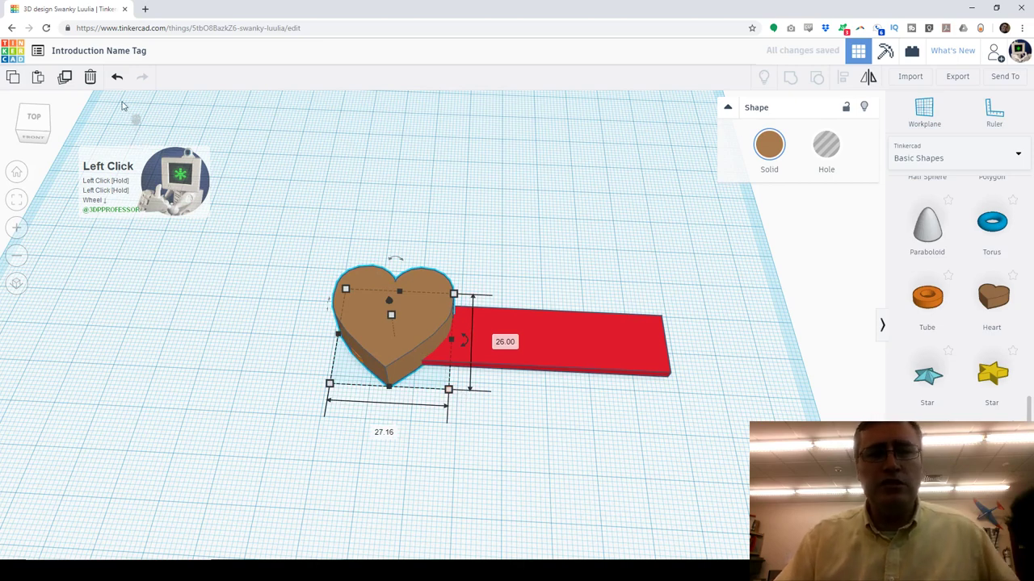
{"action": "left_click", "coordinate": [116, 77]}
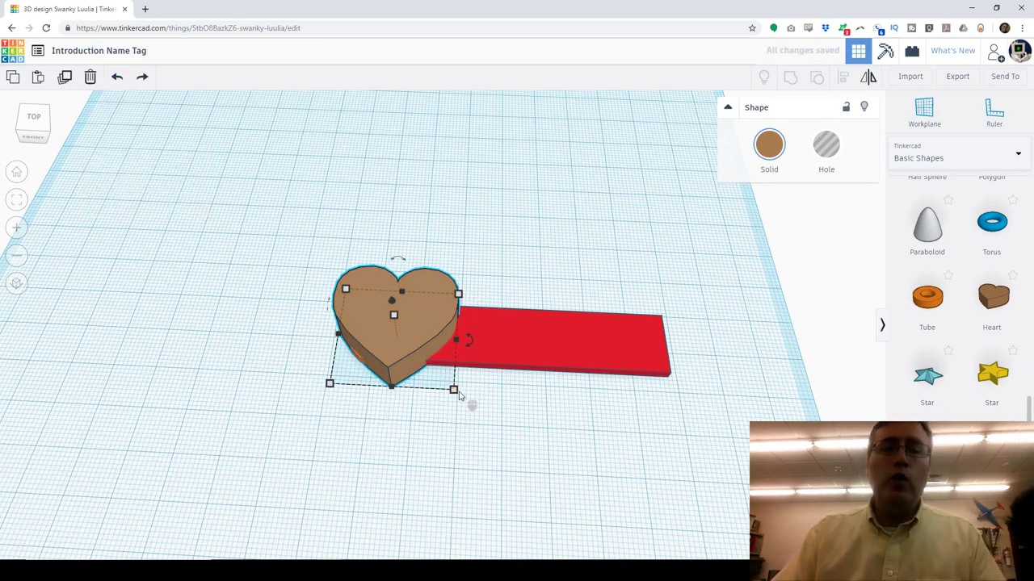
{"action": "key", "text": "shift"}
{"action": "left_click_drag", "start_coordinate": [455, 391], "coordinate": [390, 342], "text": "shift"}
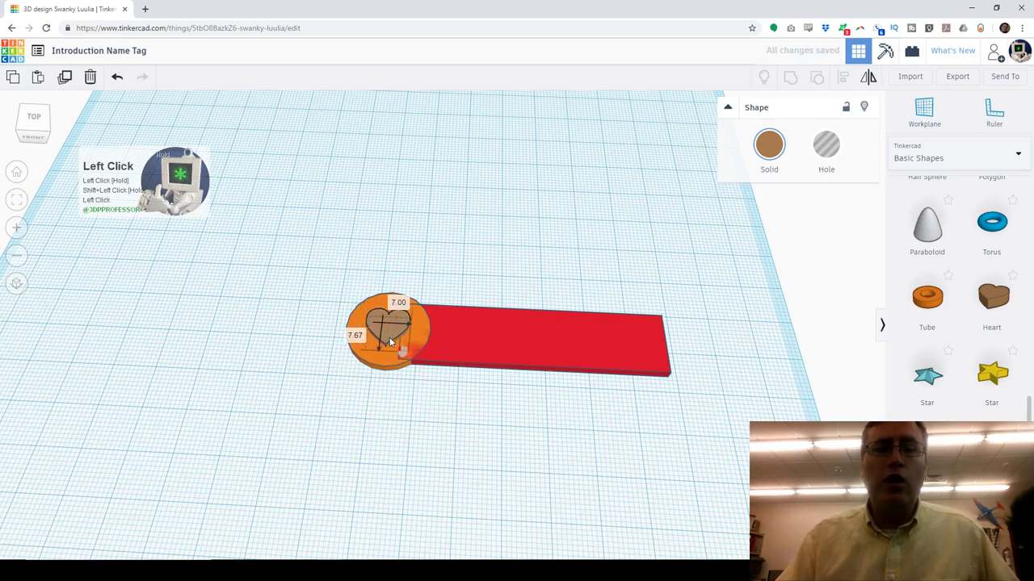
{"action": "left_click_drag", "start_coordinate": [390, 341], "coordinate": [390, 342]}
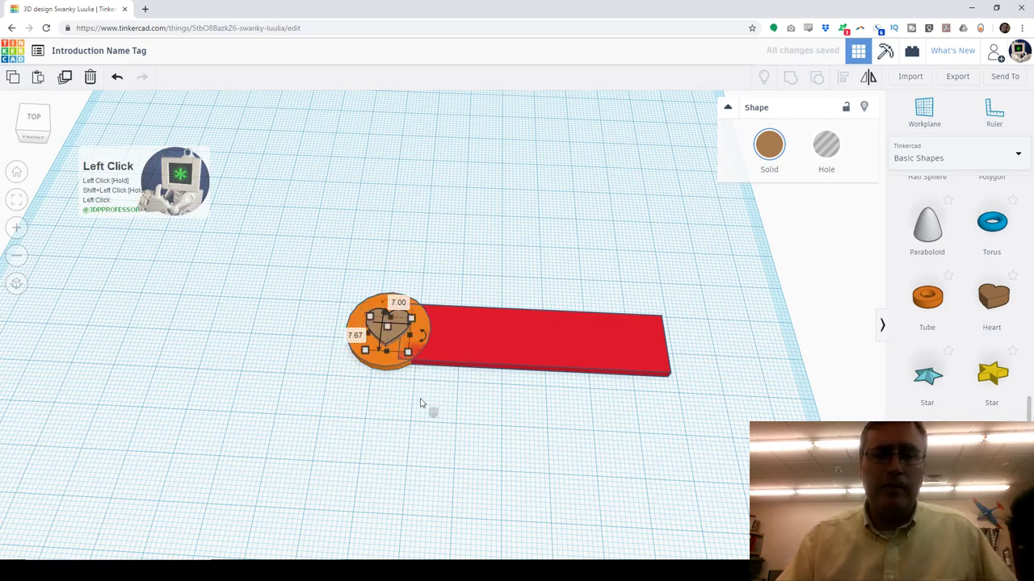
Color the heart yellow and turn it into a hole
{"action": "left_click", "coordinate": [778, 150]}
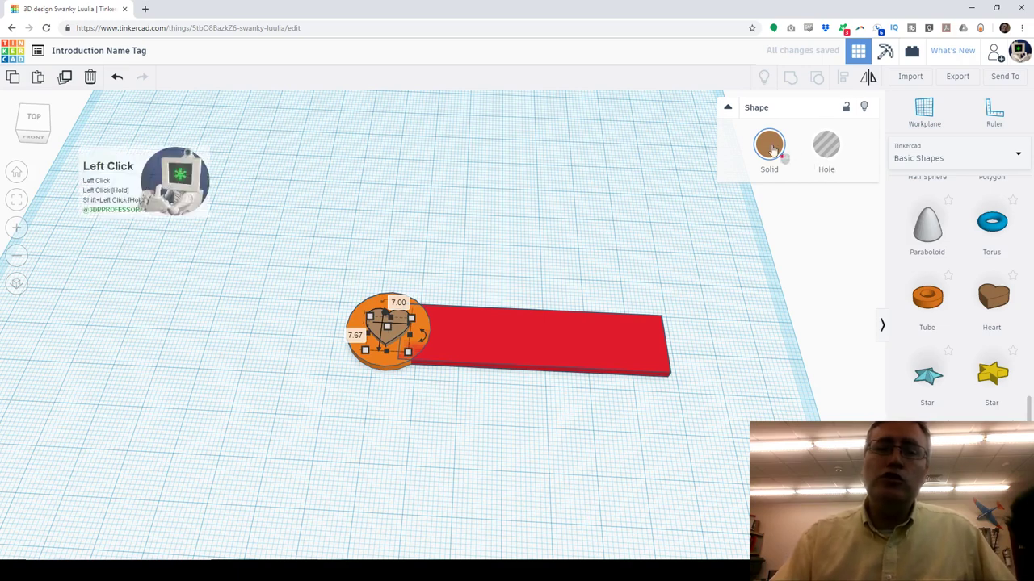
{"action": "left_click", "coordinate": [792, 236]}
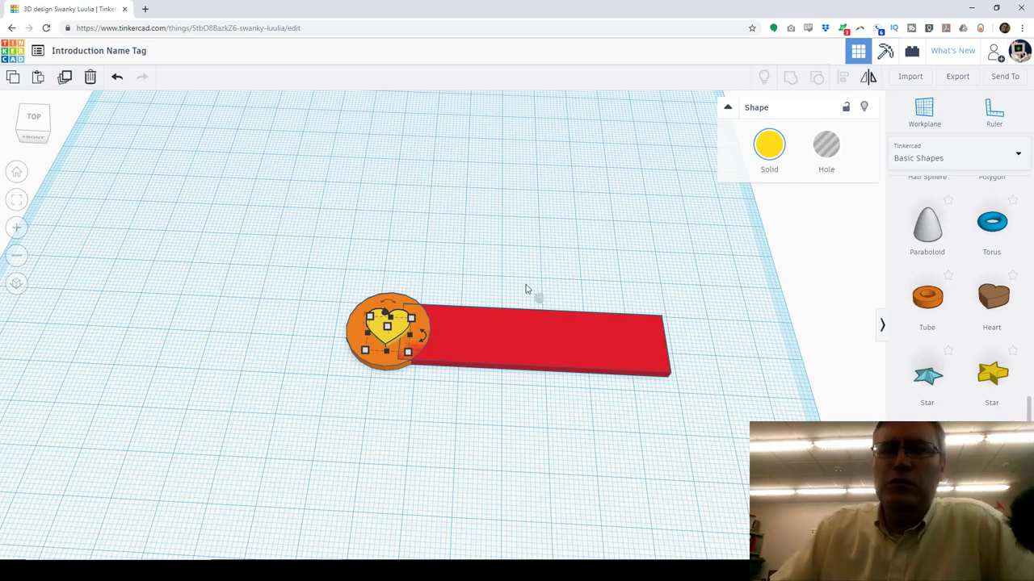
{"action": "left_click", "coordinate": [826, 146]}
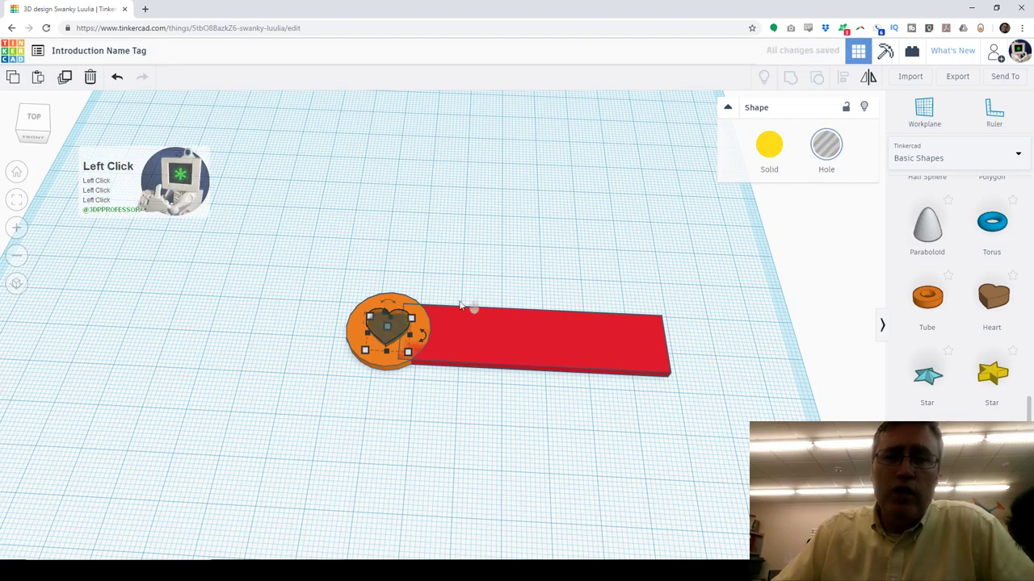
Nudge the heart hole 1 mm to center it better on the round end of the tag
{"action": "scroll", "coordinate": [450, 344], "scroll_direction": "up", "scroll_amount": 2}
{"action": "middle_click_drag", "start_coordinate": [450, 344], "coordinate": [544, 351]}
{"action": "scroll", "coordinate": [482, 357], "scroll_direction": "up", "scroll_amount": 1}
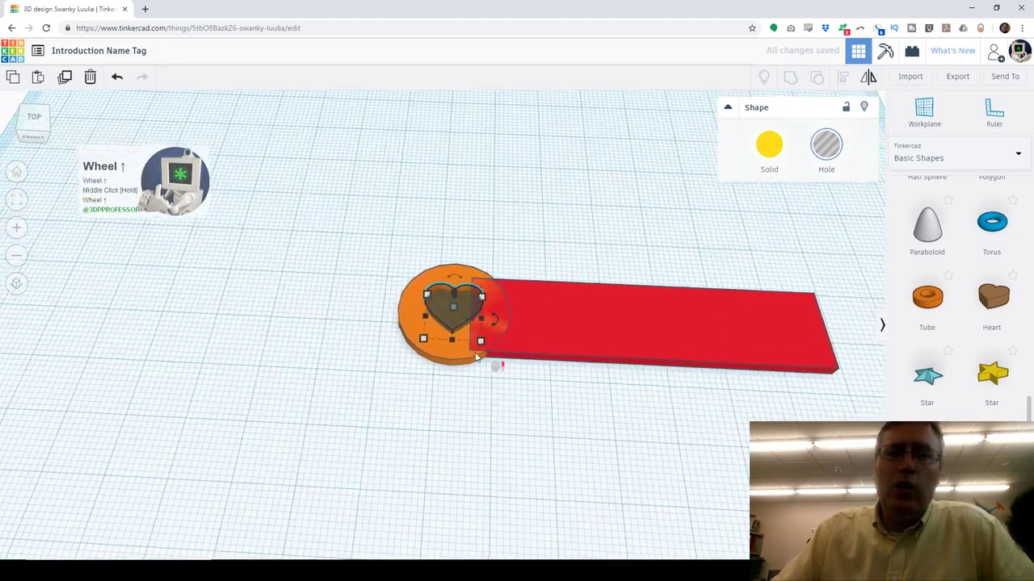
{"action": "scroll", "coordinate": [482, 356], "scroll_direction": "up", "scroll_amount": 2}
{"action": "right_click_drag", "start_coordinate": [482, 356], "coordinate": [459, 352]}
{"action": "scroll", "coordinate": [460, 352], "scroll_direction": "down", "scroll_amount": 1}
{"action": "middle_click_drag", "start_coordinate": [459, 352], "coordinate": [454, 306]}
{"action": "left_click", "coordinate": [517, 302]}
{"action": "left_click_drag", "start_coordinate": [517, 307], "coordinate": [455, 315]}
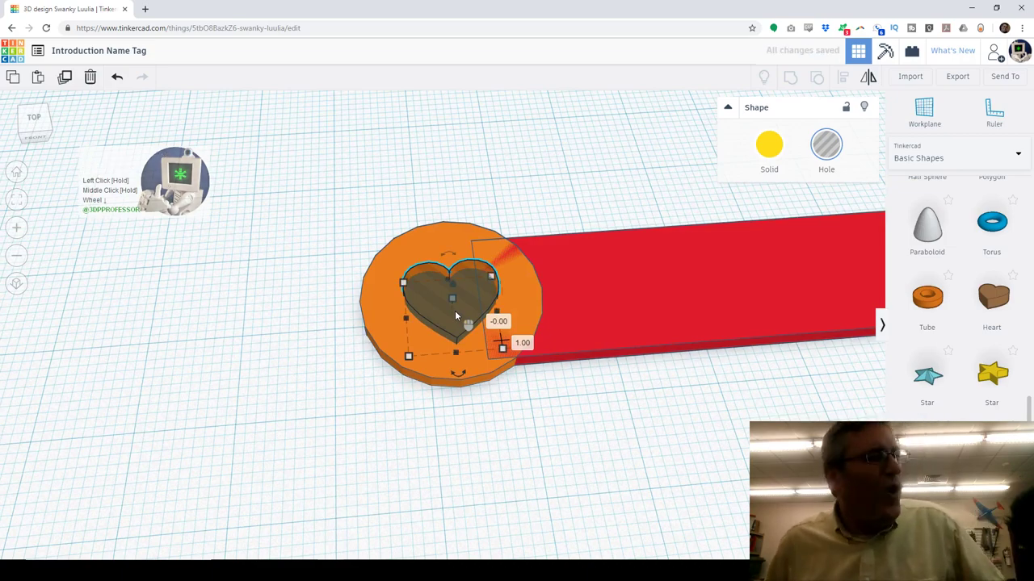
{"action": "mouse_move", "coordinate": [457, 313]}
{"action": "right_mouse_down"}
{"action": "mouse_move", "coordinate": [466, 282]}
{"action": "mouse_move", "coordinate": [452, 319]}
{"action": "mouse_move", "coordinate": [442, 308]}
{"action": "right_mouse_up"}
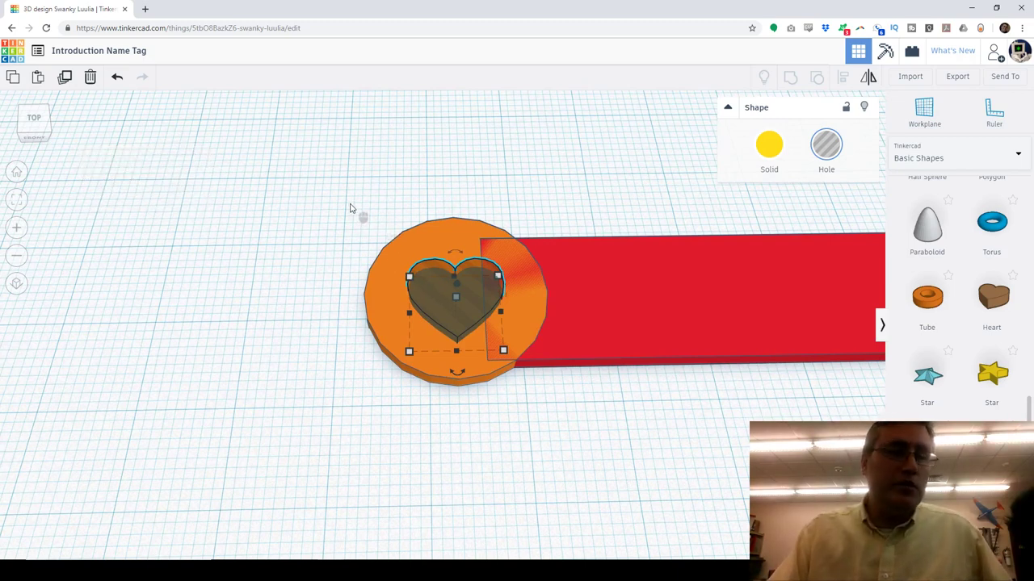
Select the bar, cylinder and heart hole together and group them into a single tag shape
{"action": "left_click_drag", "start_coordinate": [346, 201], "coordinate": [363, 220]}
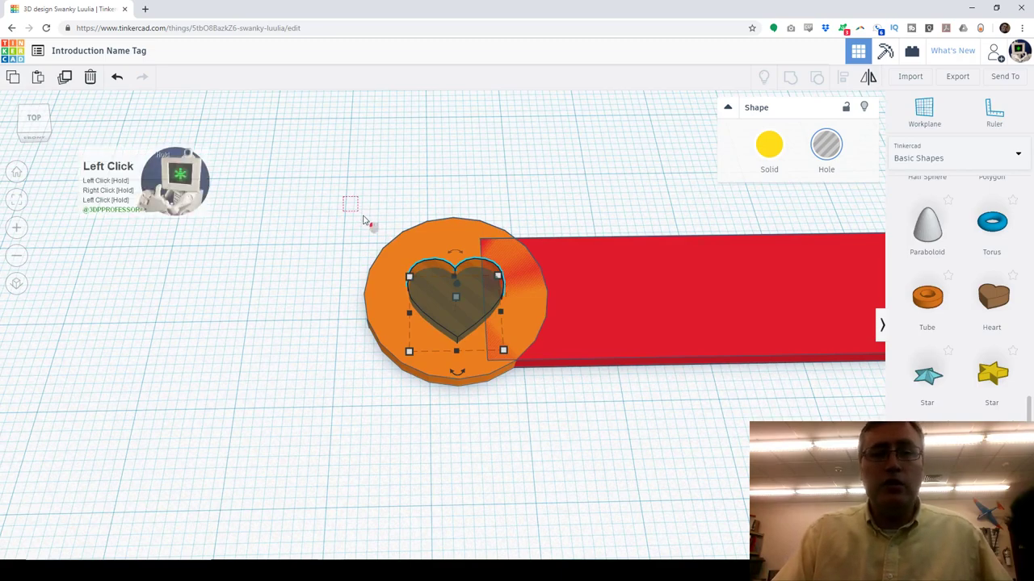
{"action": "left_click_drag", "start_coordinate": [448, 304], "coordinate": [605, 408]}
{"action": "scroll", "coordinate": [669, 288], "scroll_direction": "down", "scroll_amount": 3}
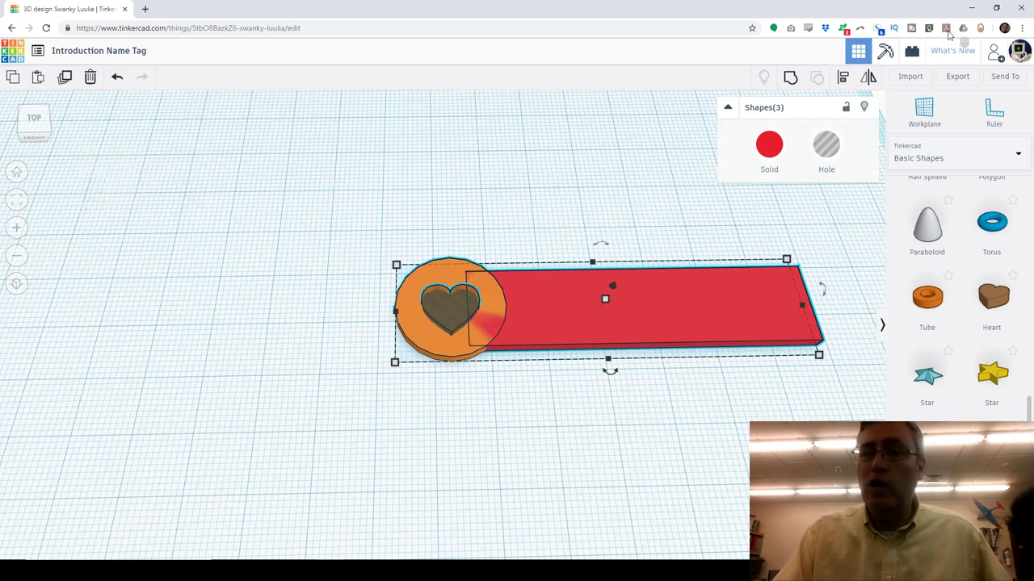
{"action": "left_click", "coordinate": [791, 81]}
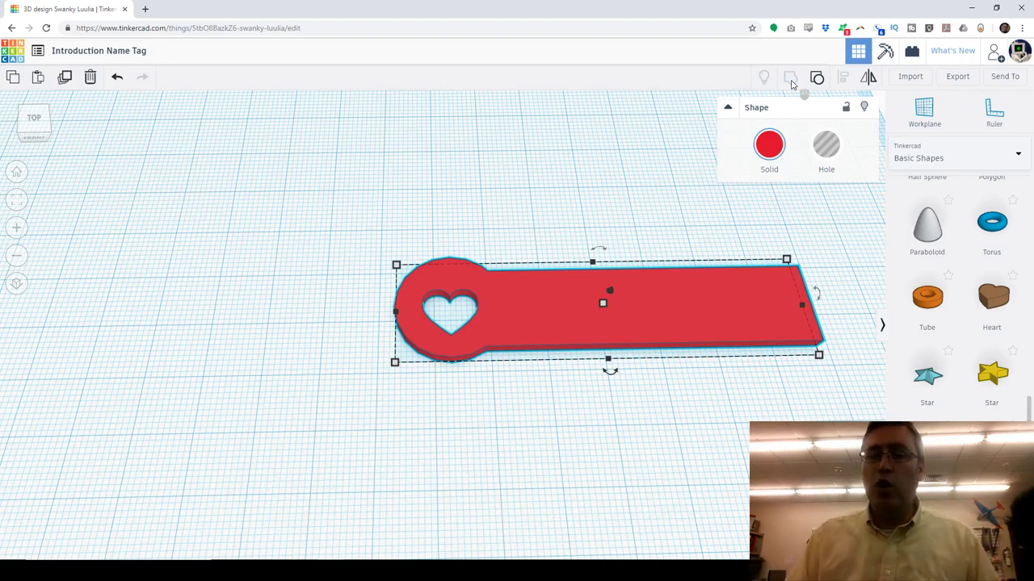
Place a Text shape on the tag, scale it proportionally to fit the bar, and position it beside the round end
{"action": "mouse_move", "coordinate": [535, 415]}
{"action": "right_mouse_down"}
{"action": "mouse_move", "coordinate": [581, 272]}
{"action": "mouse_move", "coordinate": [438, 376]}
{"action": "mouse_move", "coordinate": [553, 429]}
{"action": "mouse_move", "coordinate": [541, 431]}
{"action": "mouse_move", "coordinate": [528, 413]}
{"action": "right_mouse_up"}
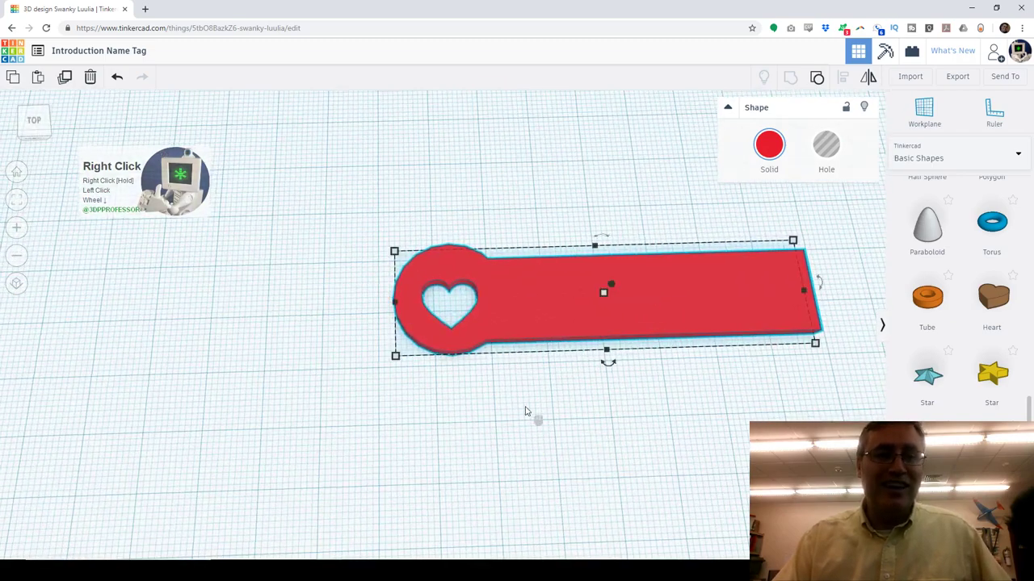
{"action": "scroll", "coordinate": [565, 412], "scroll_direction": "down", "scroll_amount": 1}
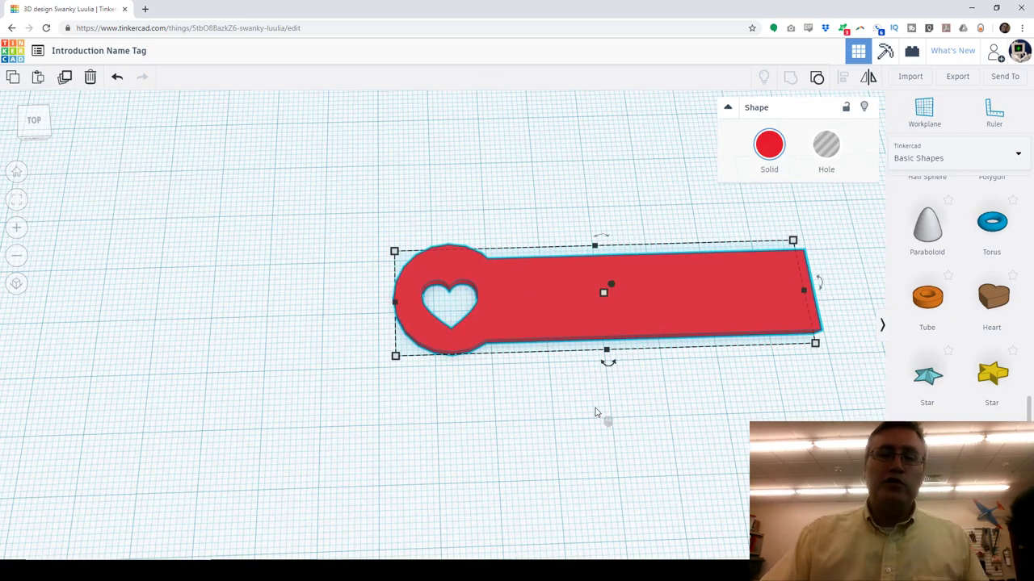
{"action": "scroll", "coordinate": [949, 393], "scroll_direction": "up", "scroll_amount": 3}
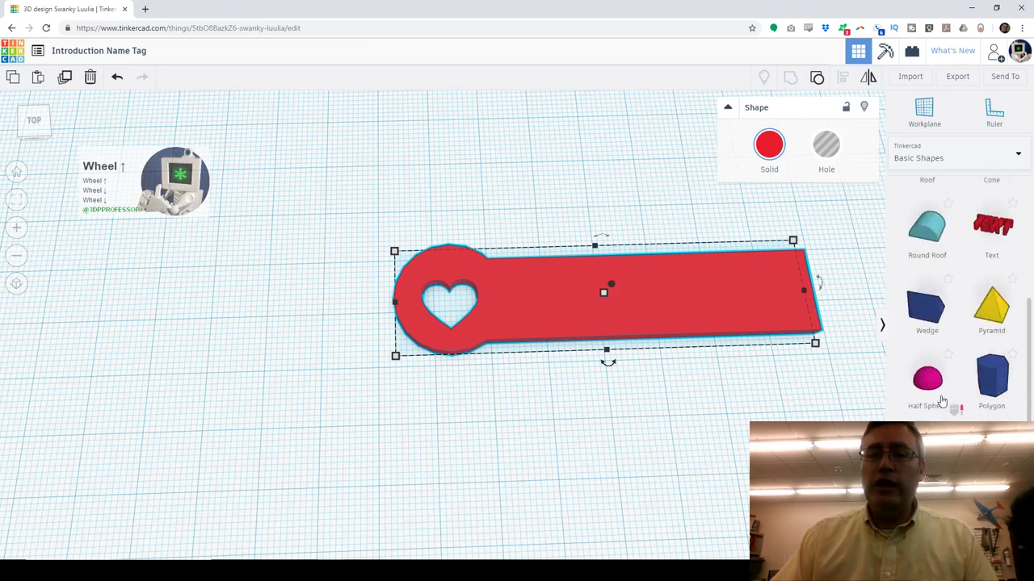
{"action": "left_click_drag", "start_coordinate": [989, 382], "coordinate": [577, 321]}
{"action": "left_click_drag", "start_coordinate": [375, 386], "coordinate": [542, 328], "text": "shift"}
{"action": "middle_click_drag", "start_coordinate": [576, 364], "coordinate": [443, 425]}
{"action": "left_click_drag", "start_coordinate": [484, 384], "coordinate": [435, 381]}
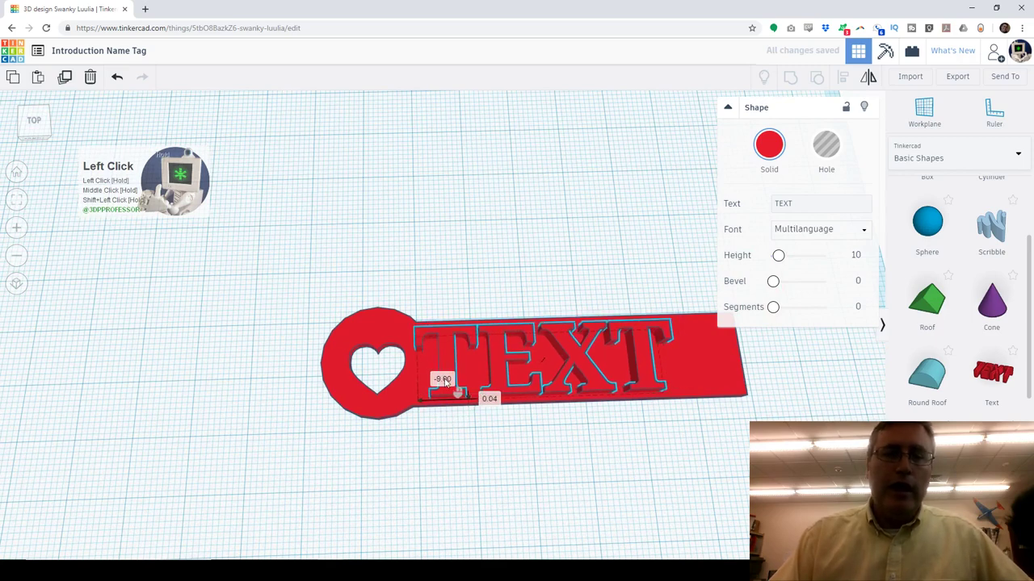
Change the text shape's wording to "My Name" and color it yellow
{"action": "left_click", "coordinate": [810, 203]}
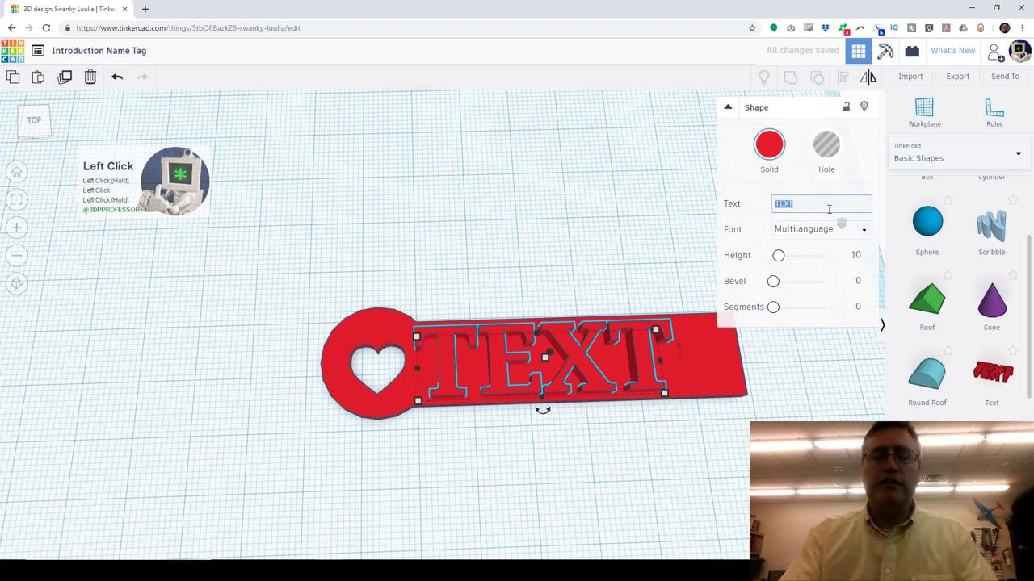
{"action": "type", "text": "My Name"}
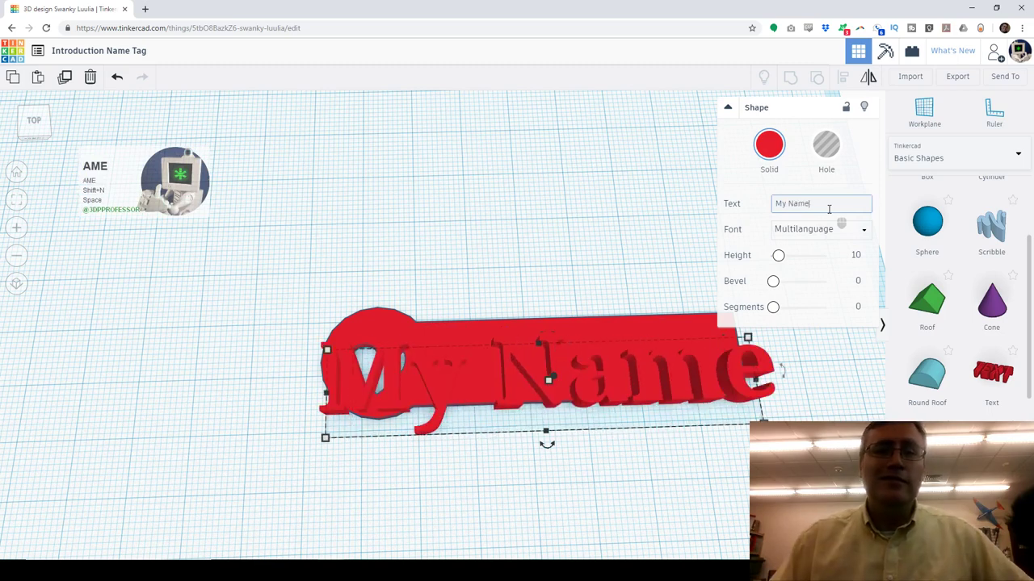
{"action": "key", "text": "KP_Enter"}
{"action": "left_click", "coordinate": [771, 148]}
{"action": "left_click", "coordinate": [793, 237]}
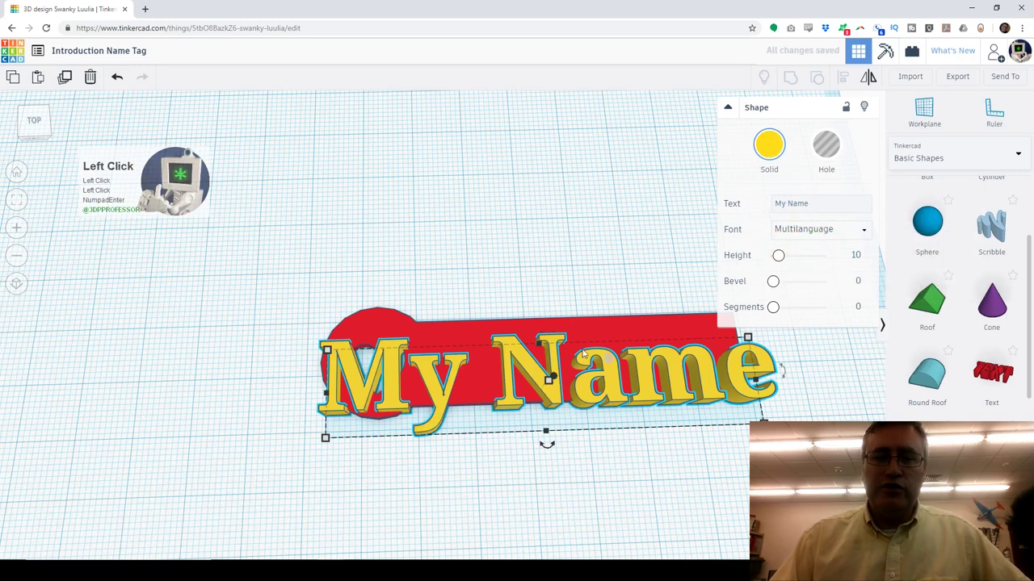
Move the text beside the heart end and scale it down proportionally until its letters fit the bar's width
{"action": "left_click_drag", "start_coordinate": [513, 394], "coordinate": [622, 396]}
{"action": "middle_click_drag", "start_coordinate": [530, 399], "coordinate": [472, 430]}
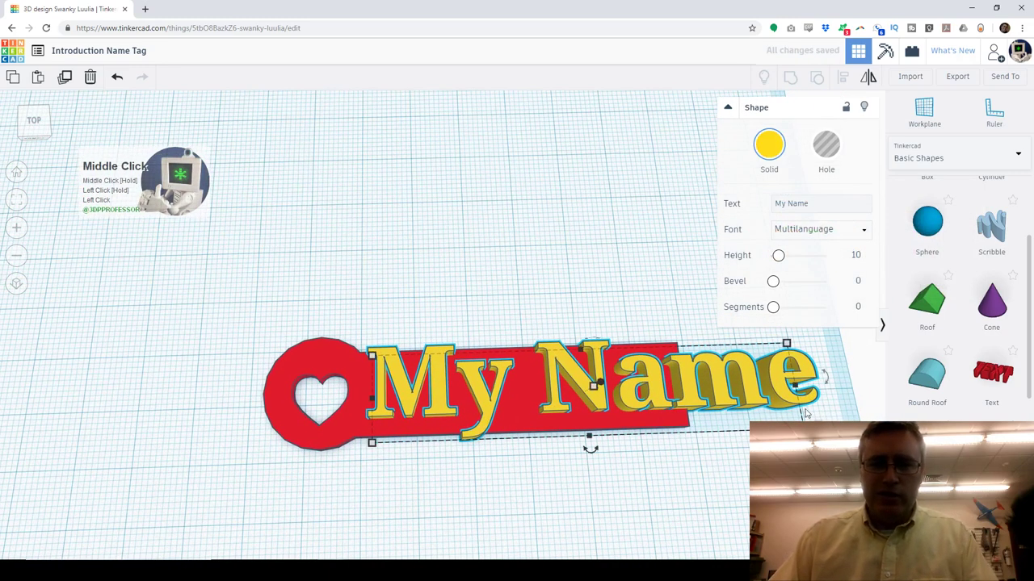
{"action": "left_click_drag", "start_coordinate": [796, 409], "coordinate": [756, 410], "text": "shift"}
{"action": "right_click_drag", "start_coordinate": [570, 376], "coordinate": [607, 368]}
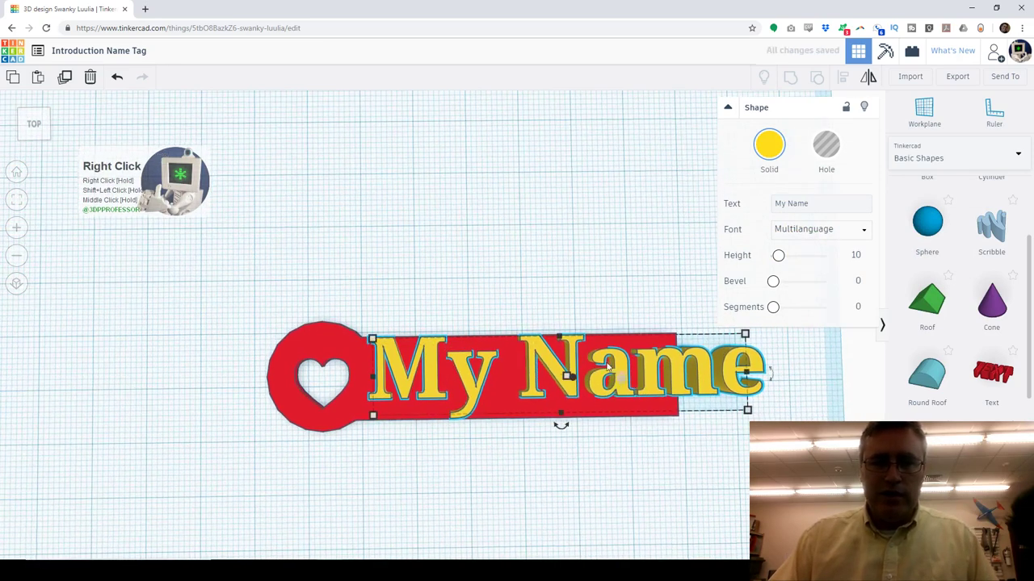
{"action": "left_click", "coordinate": [577, 369]}
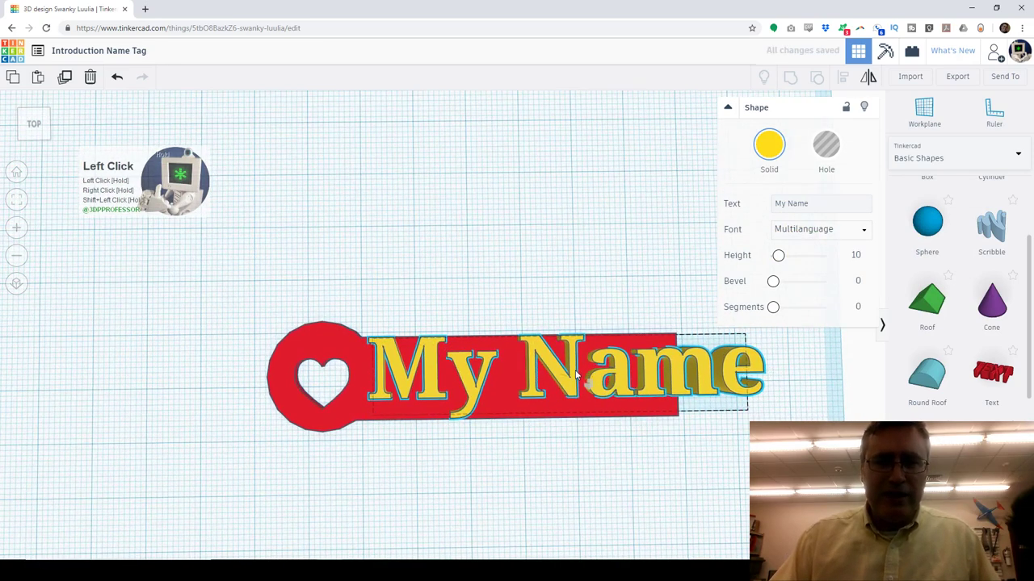
Reduce the height of the yellow text so its letters rise only slightly above the tag
{"action": "key", "text": "ctrl+a"}
{"action": "right_click_drag", "start_coordinate": [590, 395], "coordinate": [483, 390]}
{"action": "mouse_move", "coordinate": [474, 411]}
{"action": "left_mouse_down"}
{"action": "mouse_move", "coordinate": [484, 425]}
{"action": "mouse_move", "coordinate": [480, 409]}
{"action": "left_mouse_up"}
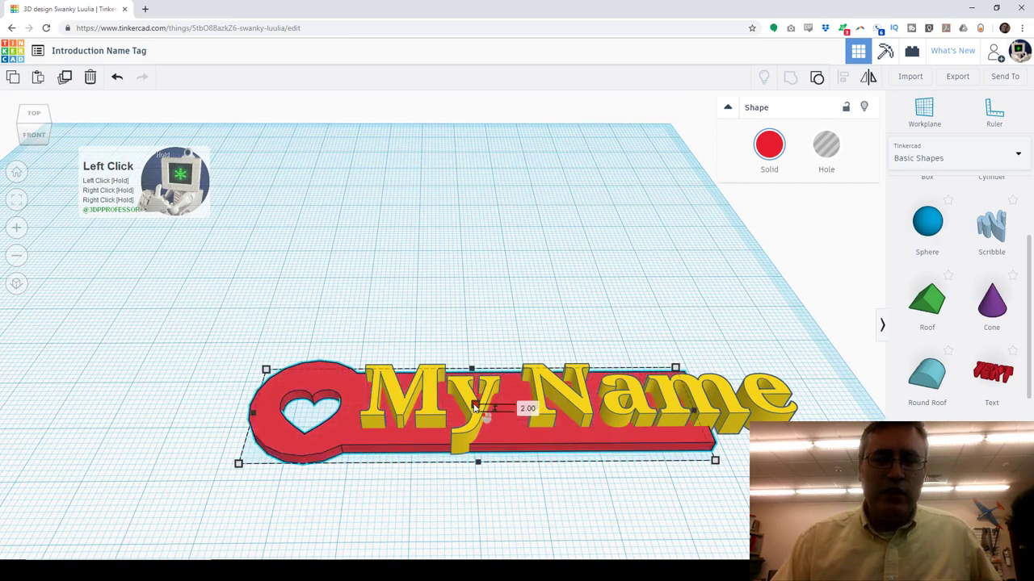
{"action": "left_click", "coordinate": [541, 392]}
{"action": "left_click_drag", "start_coordinate": [578, 408], "coordinate": [576, 413]}
{"action": "mouse_move", "coordinate": [577, 408]}
{"action": "right_mouse_down"}
{"action": "mouse_move", "coordinate": [572, 350]}
{"action": "mouse_move", "coordinate": [565, 393]}
{"action": "right_mouse_up"}
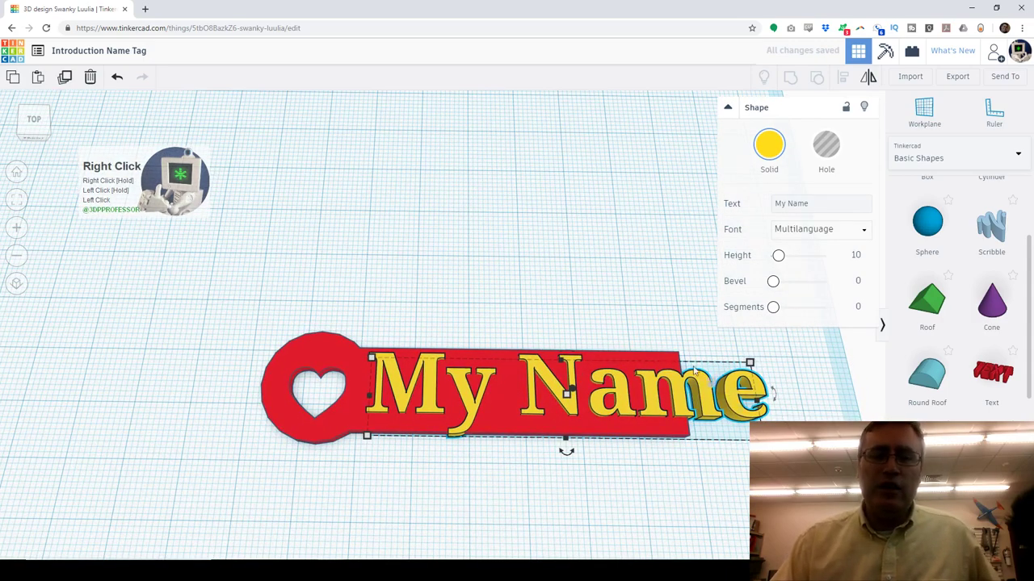
Try to stretch the grouped tag to a length of 76 mm and undo the resize
{"action": "left_click", "coordinate": [641, 356]}
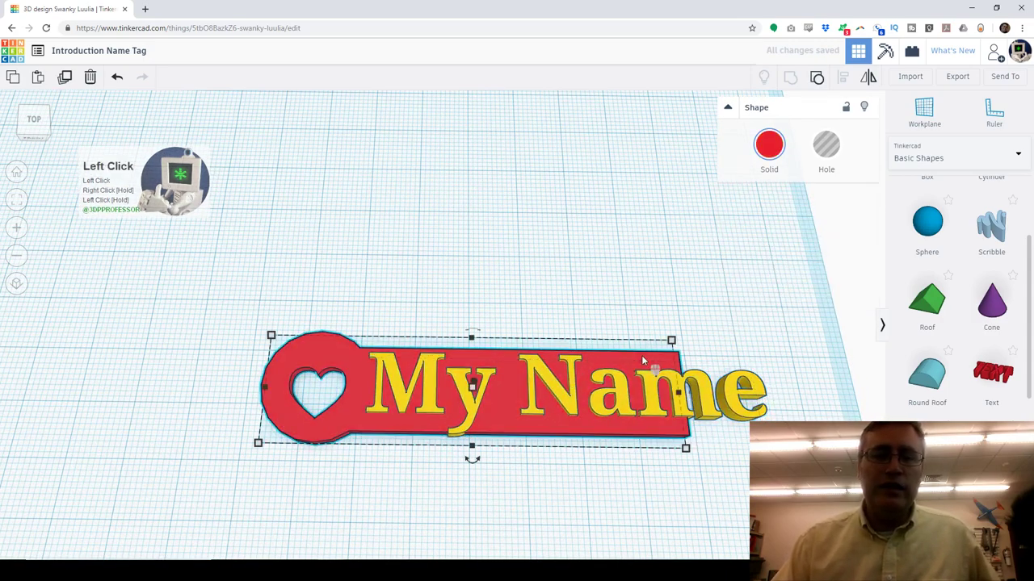
{"action": "left_click", "coordinate": [681, 398]}
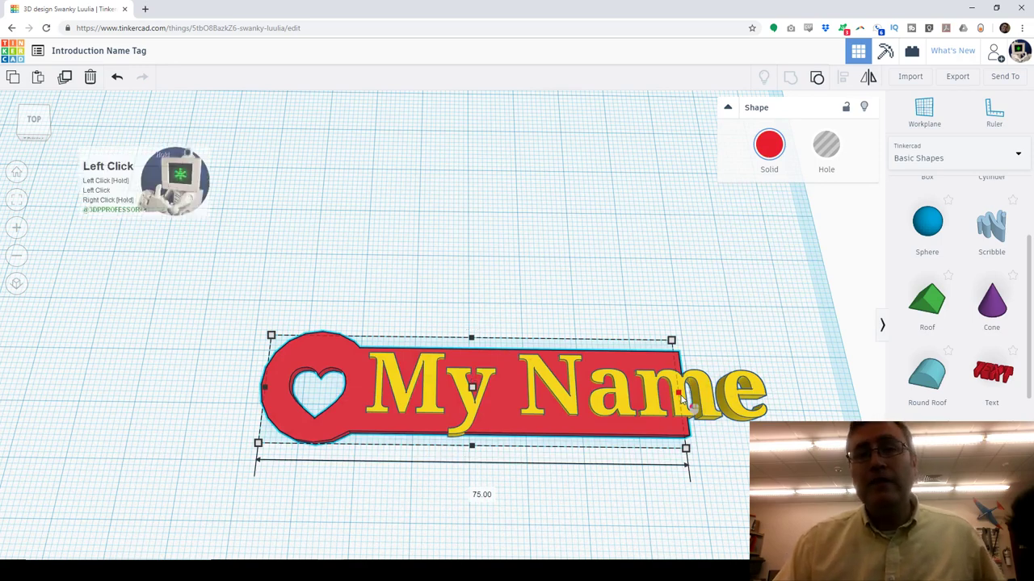
{"action": "left_click_drag", "start_coordinate": [681, 398], "coordinate": [688, 420]}
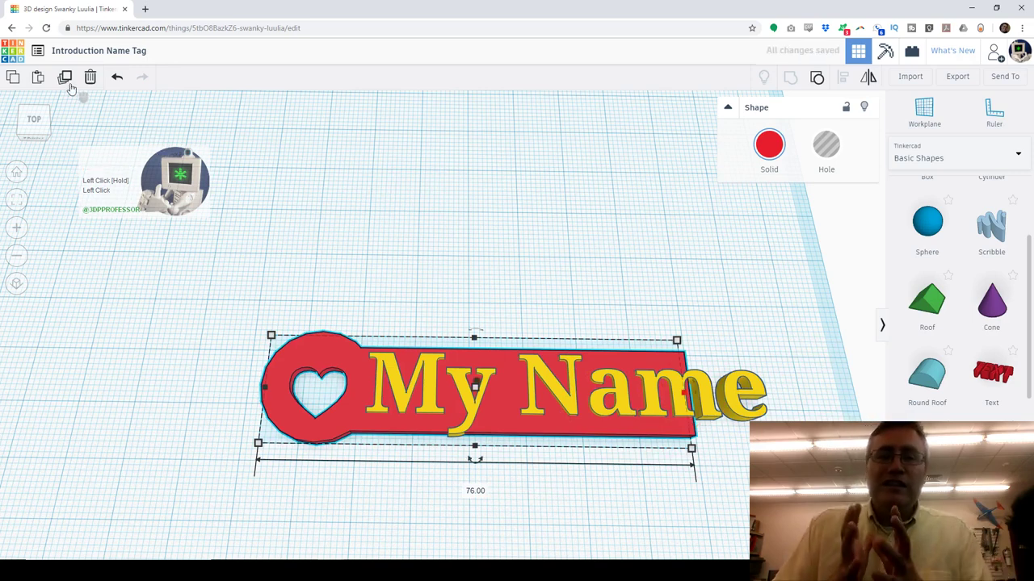
{"action": "left_click", "coordinate": [116, 77]}
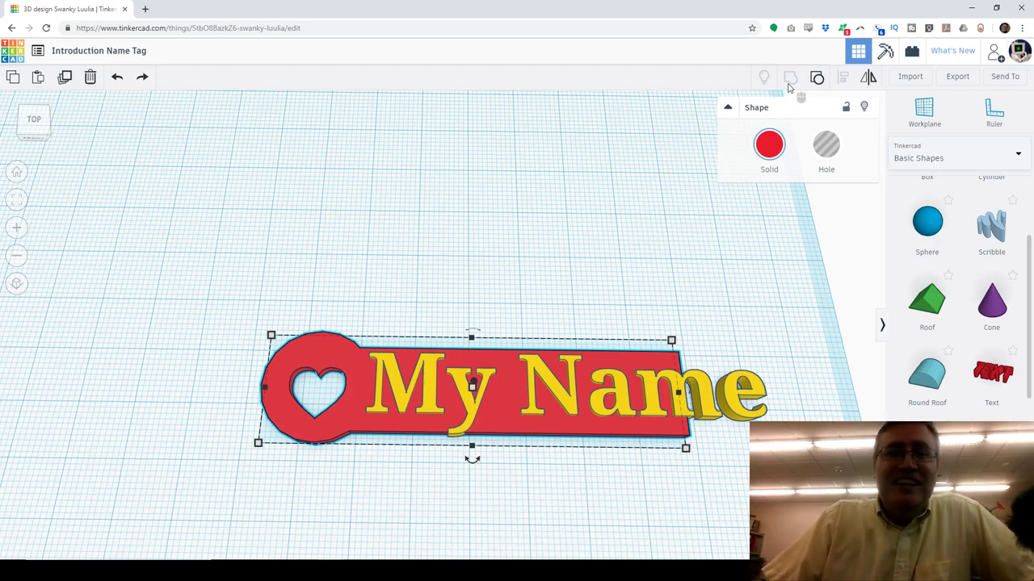
Ungroup the tag and lengthen only the bar to 77 mm so it extends under the whole name
{"action": "left_click", "coordinate": [815, 84]}
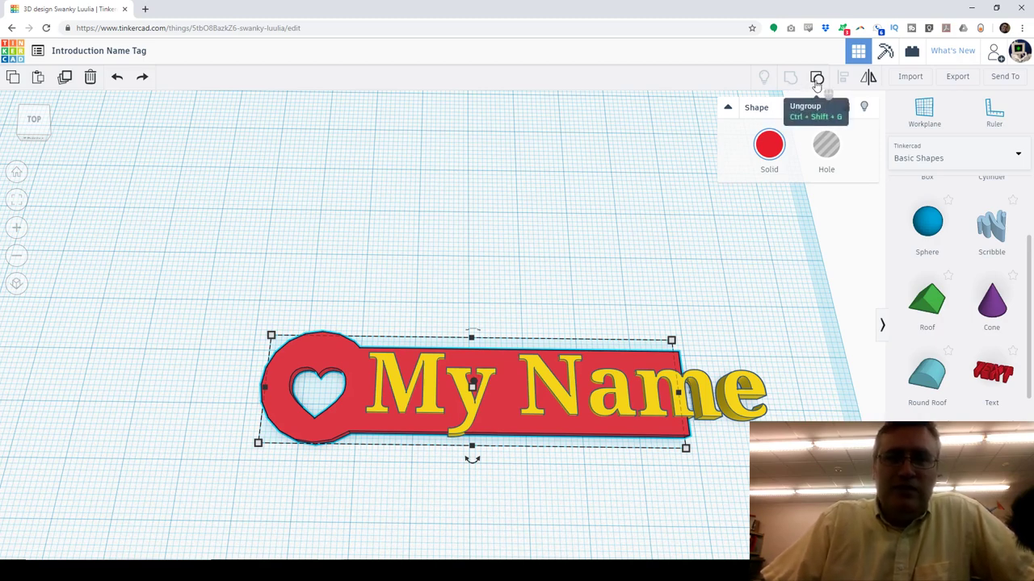
{"action": "left_click", "coordinate": [816, 81]}
{"action": "mouse_move", "coordinate": [675, 394]}
{"action": "left_mouse_down"}
{"action": "mouse_move", "coordinate": [763, 397]}
{"action": "mouse_move", "coordinate": [684, 393]}
{"action": "left_mouse_up"}
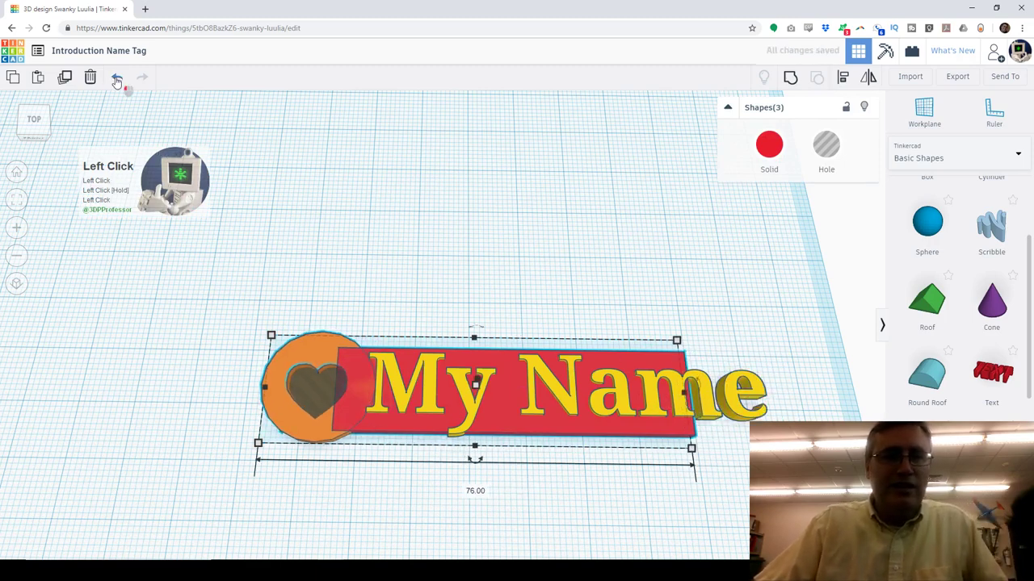
{"action": "left_click", "coordinate": [117, 79]}
{"action": "left_click_drag", "start_coordinate": [350, 203], "coordinate": [492, 356]}
{"action": "left_click", "coordinate": [493, 356]}
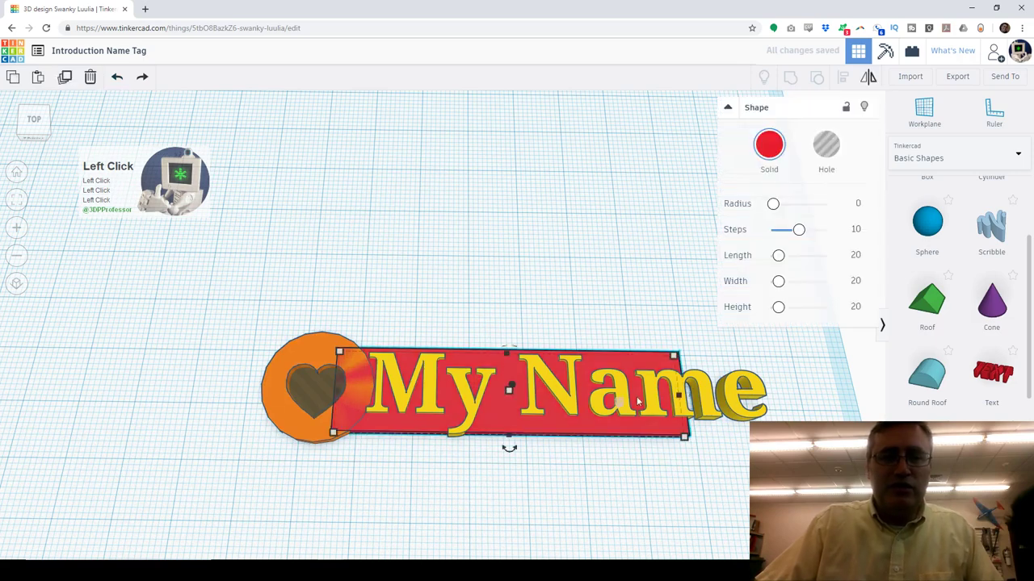
{"action": "left_click_drag", "start_coordinate": [681, 398], "coordinate": [761, 396]}
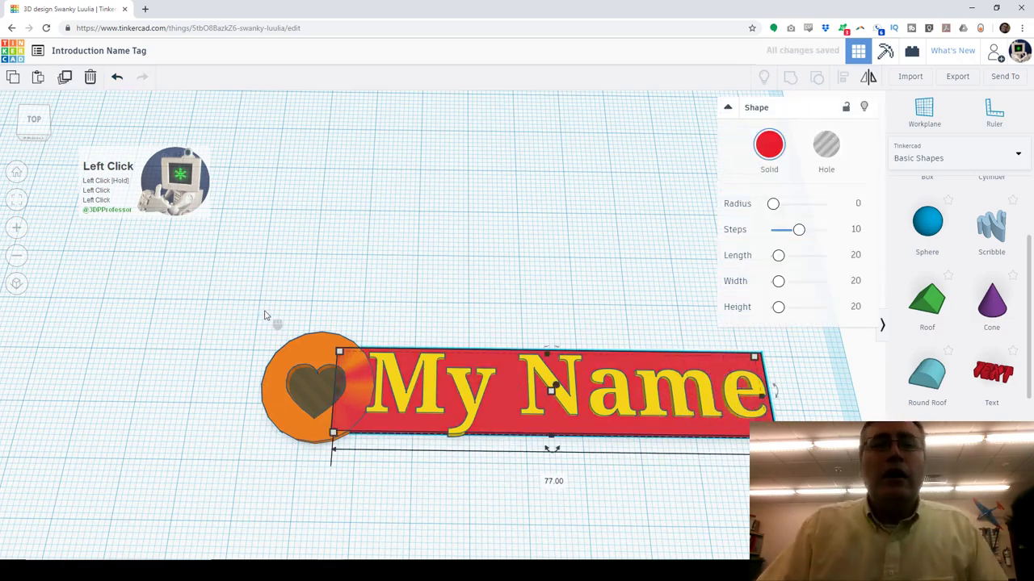
Select the bar, round end, heart hole and text, and group them into one name tag
{"action": "left_click_drag", "start_coordinate": [264, 315], "coordinate": [399, 469]}
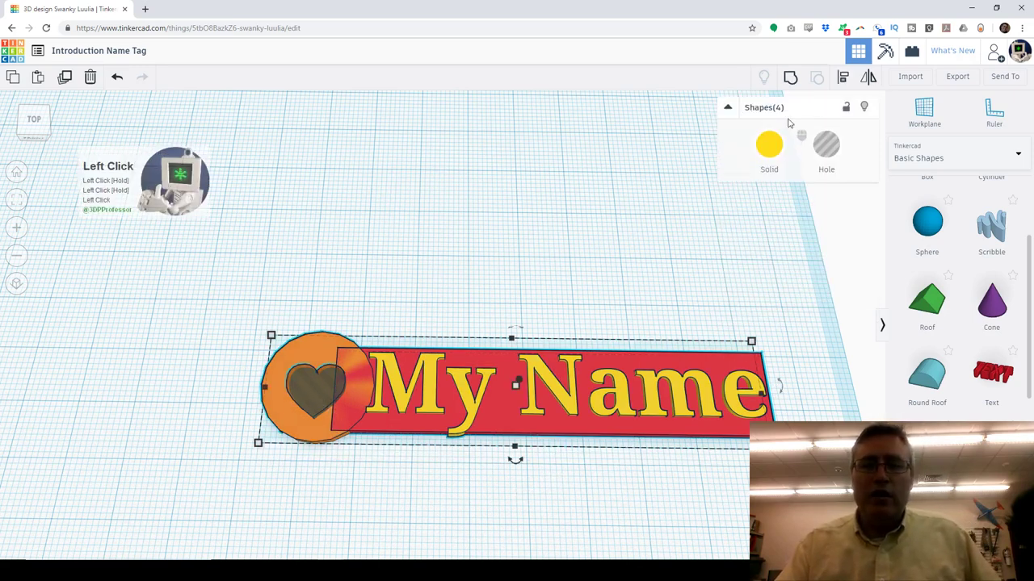
{"action": "key", "text": "ctrl+g"}
{"action": "mouse_move", "coordinate": [565, 352]}
{"action": "right_mouse_down"}
{"action": "mouse_move", "coordinate": [530, 342]}
{"action": "mouse_move", "coordinate": [530, 331]}
{"action": "mouse_move", "coordinate": [553, 359]}
{"action": "right_mouse_up"}
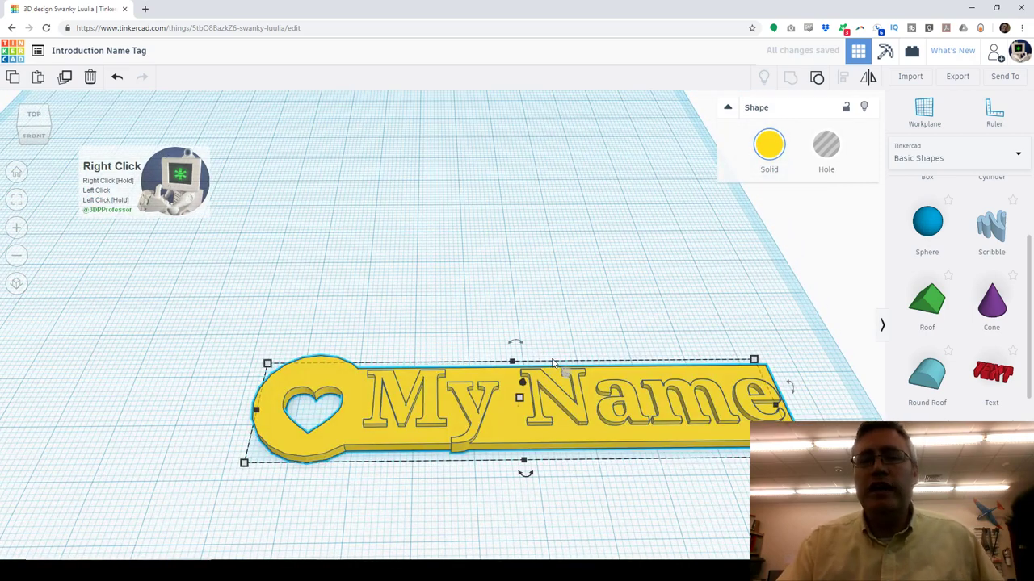
Place a sphere behind the name tag, scale it down proportionally, and stretch it to a height of 29 mm
{"action": "left_click", "coordinate": [933, 232]}
{"action": "left_click_drag", "start_coordinate": [933, 233], "coordinate": [411, 253]}
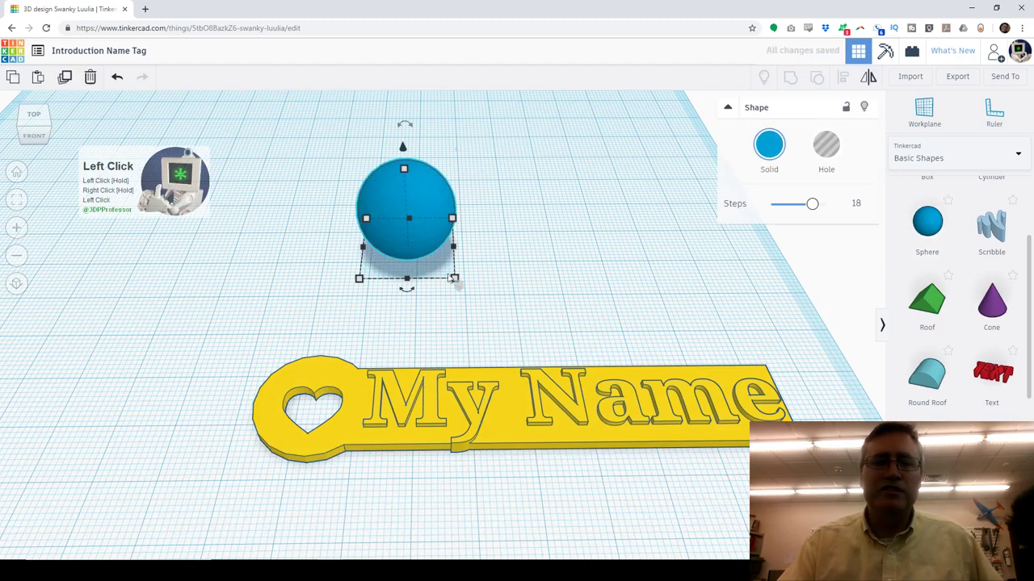
{"action": "left_click_drag", "start_coordinate": [454, 279], "coordinate": [410, 247], "text": "shift"}
{"action": "left_click_drag", "start_coordinate": [389, 203], "coordinate": [376, 113]}
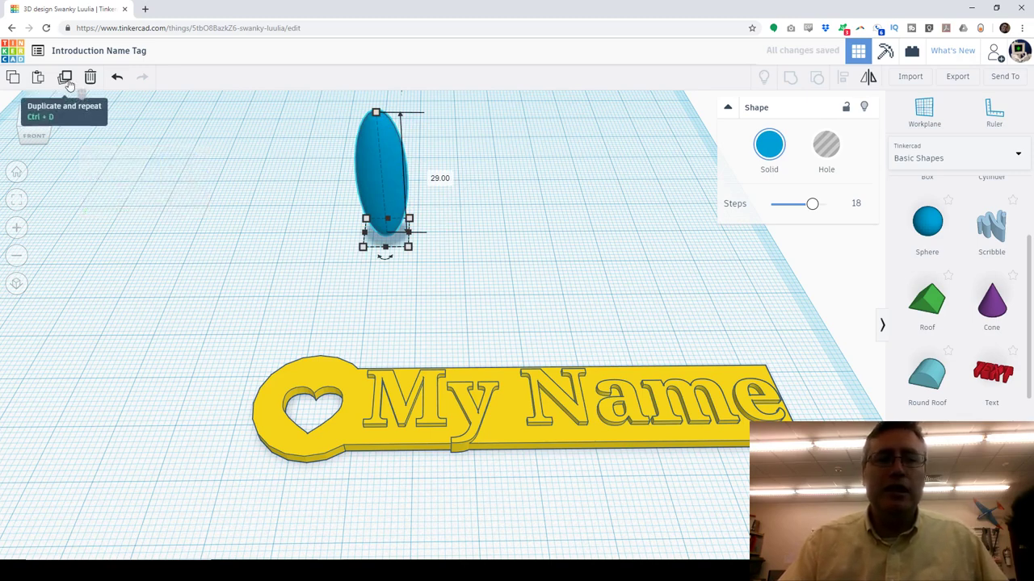
Duplicate the tall ellipsoid, offset the copy three nudges, turn it into a hole, and group both into a hollowed ear
{"action": "left_click", "coordinate": [67, 79]}
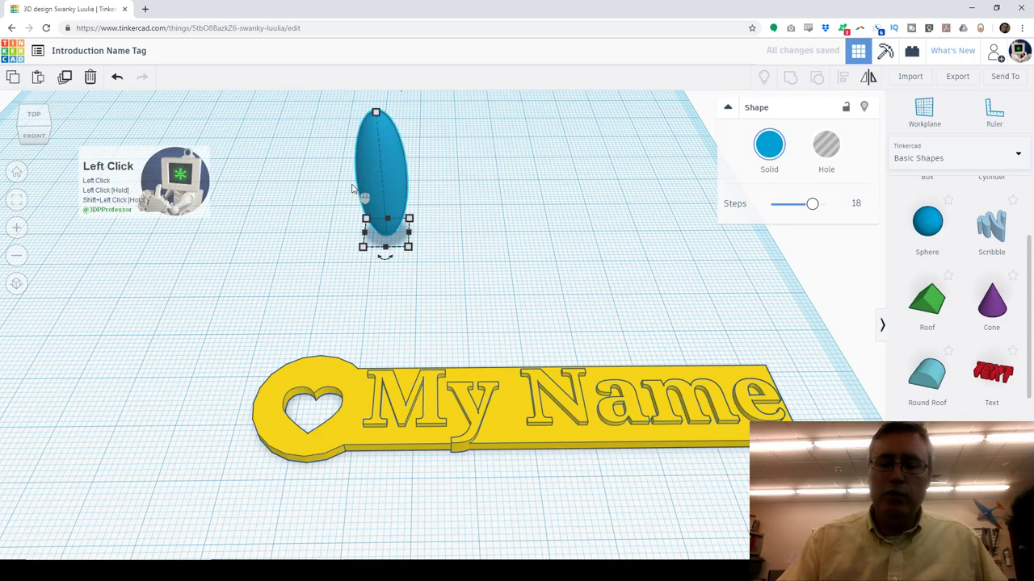
{"action": "key", "text": "Right"}
{"action": "key", "text": "Right"}
{"action": "key", "text": "Right"}
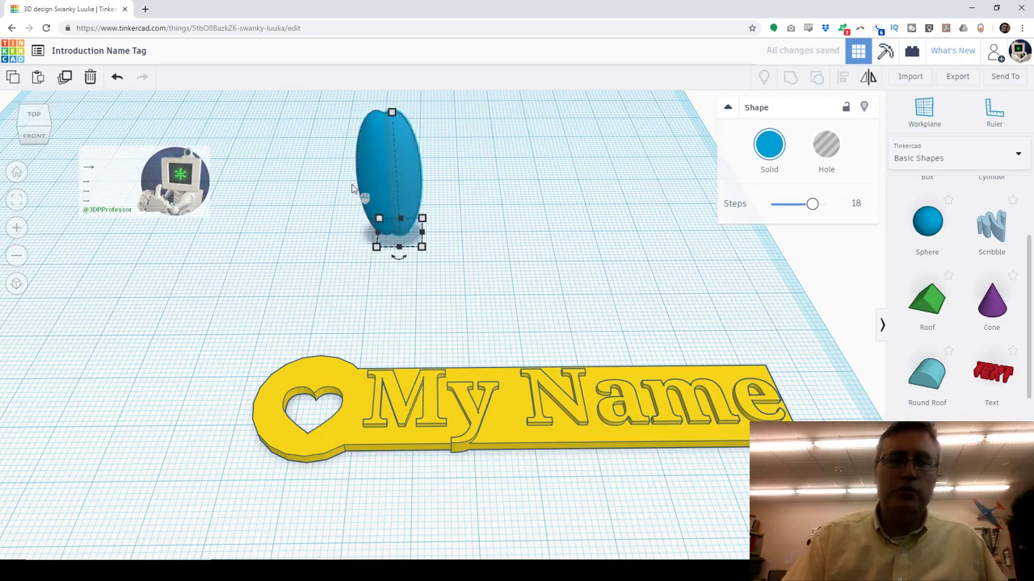
{"action": "left_click", "coordinate": [815, 153]}
{"action": "right_click_drag", "start_coordinate": [546, 185], "coordinate": [471, 265]}
{"action": "left_click_drag", "start_coordinate": [371, 148], "coordinate": [504, 235]}
{"action": "left_click", "coordinate": [18, 202]}
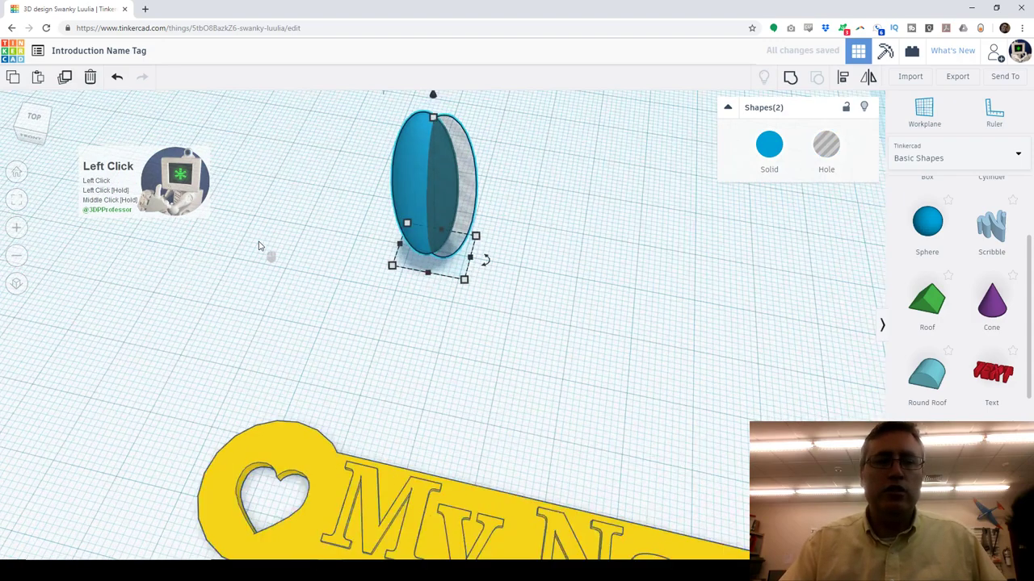
{"action": "left_click", "coordinate": [790, 80]}
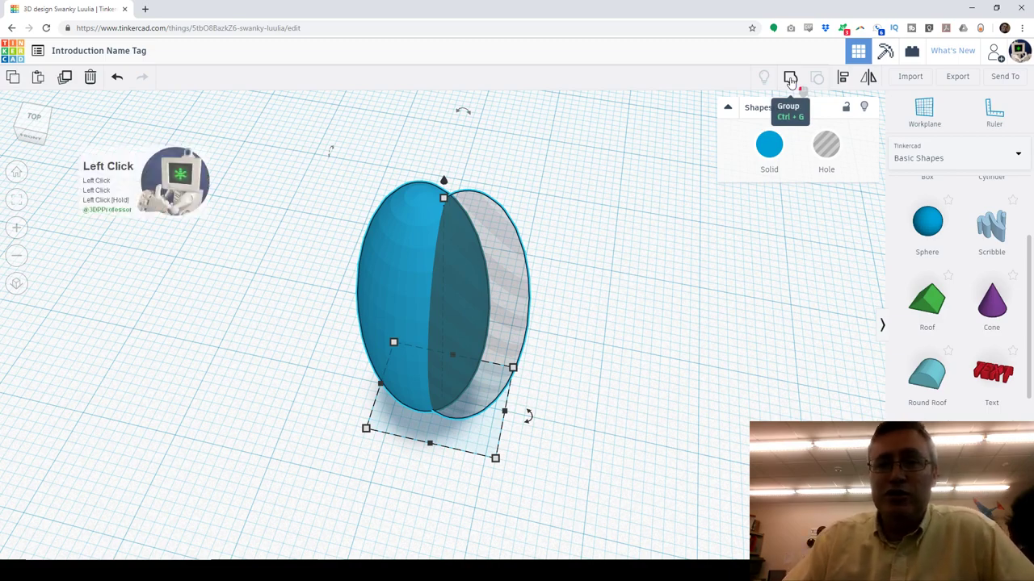
Color the hollowed ear shape white
{"action": "right_click_drag", "start_coordinate": [605, 307], "coordinate": [617, 218]}
{"action": "left_click", "coordinate": [768, 145]}
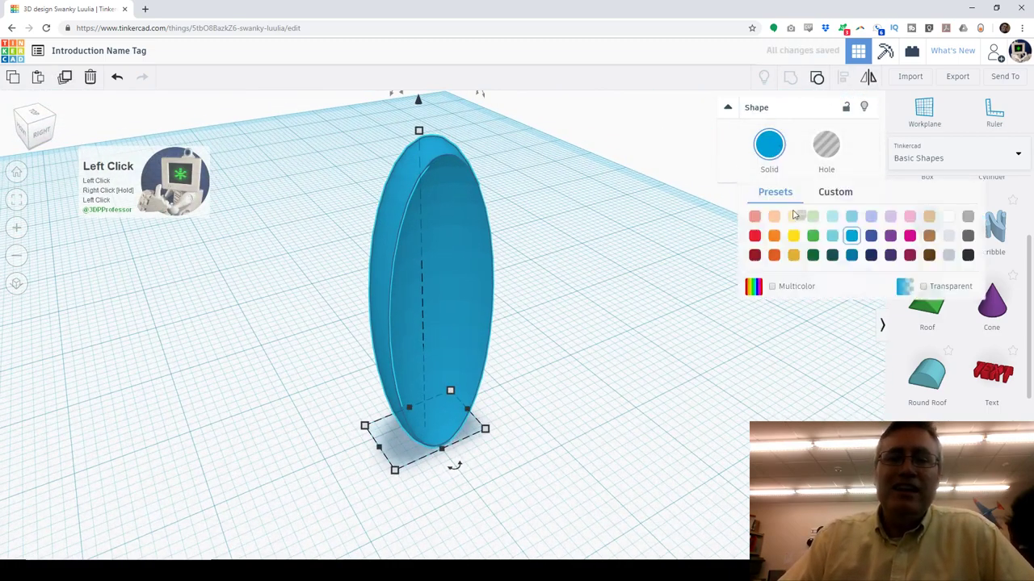
{"action": "left_click", "coordinate": [949, 217]}
{"action": "right_click_drag", "start_coordinate": [639, 314], "coordinate": [449, 208]}
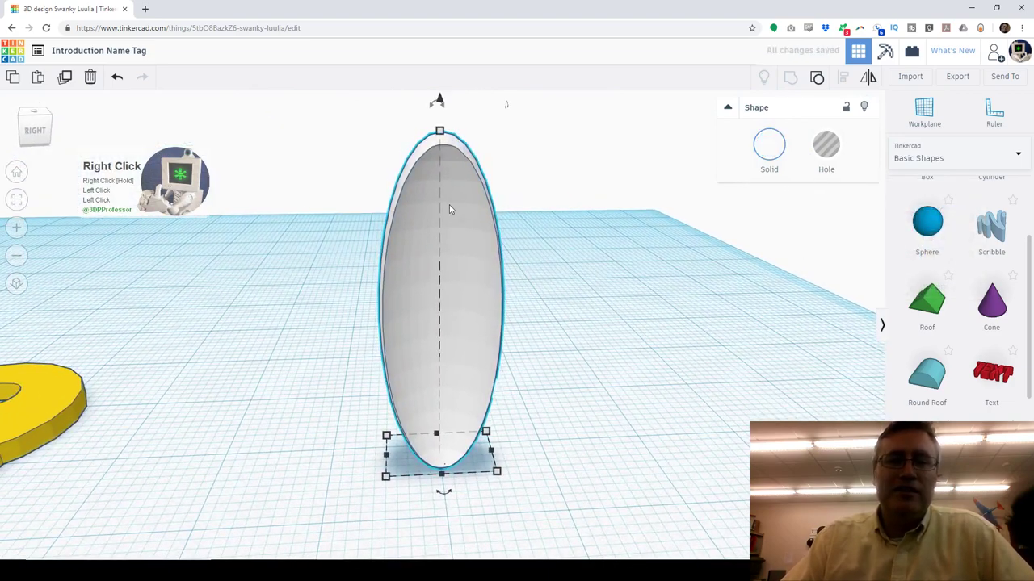
Duplicate the white ear and nudge the copy sideways until the two ears stand side by side
{"action": "left_click", "coordinate": [64, 77]}
{"action": "key", "text": "Right"}
{"action": "key", "text": "Right"}
{"action": "key", "text": "Right"}
{"action": "key", "text": "Right"}
{"action": "key", "text": "Right"}
{"action": "key", "text": "Right"}
{"action": "key", "text": "Right"}
{"action": "key", "text": "Right"}
{"action": "key", "text": "Right"}
{"action": "key", "text": "Right"}
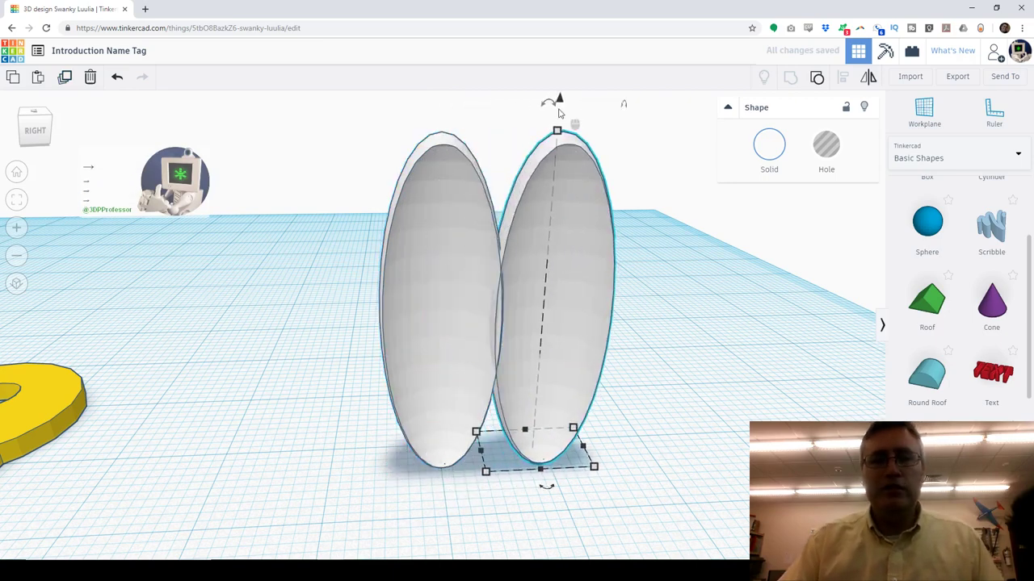
Tilt the two ears outward in opposite directions and nudge the original ear aside so their bases just meet
{"action": "left_click_drag", "start_coordinate": [548, 106], "coordinate": [606, 115]}
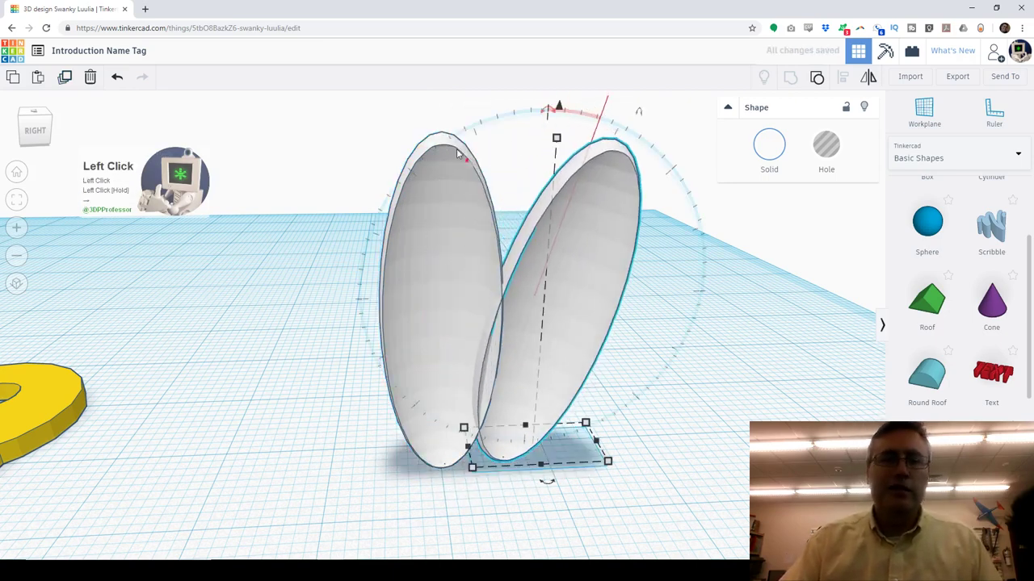
{"action": "left_click", "coordinate": [438, 128]}
{"action": "left_click_drag", "start_coordinate": [438, 102], "coordinate": [356, 126]}
{"action": "key", "text": "Left"}
{"action": "key", "text": "Left"}
{"action": "key", "text": "Left"}
{"action": "key", "text": "Left"}
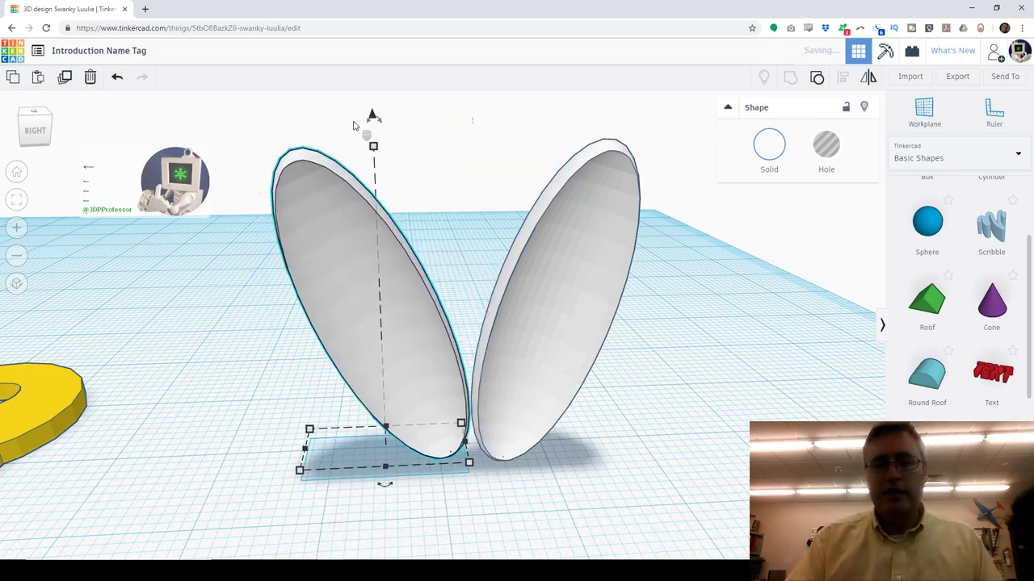
Select both ears together and raise them well above the workplane
{"action": "left_click", "coordinate": [562, 237], "text": "shift"}
{"action": "middle_click_drag", "start_coordinate": [485, 240], "coordinate": [517, 306]}
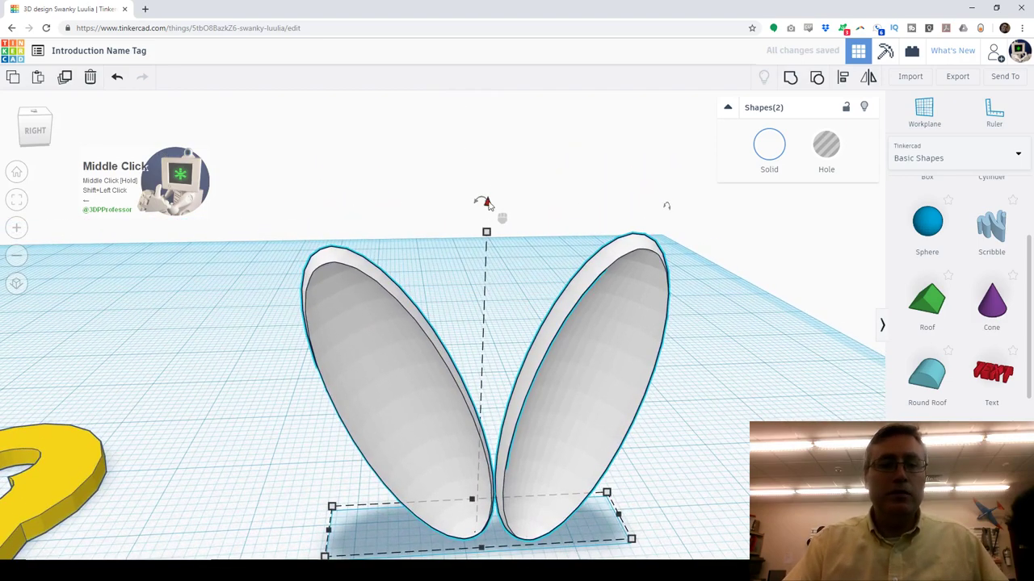
{"action": "left_click_drag", "start_coordinate": [487, 204], "coordinate": [502, 57]}
{"action": "right_click_drag", "start_coordinate": [367, 326], "coordinate": [508, 403]}
{"action": "scroll", "coordinate": [508, 403], "scroll_direction": "down", "scroll_amount": 2}
Place a new sphere under the ears as the bunny's head and color it white
{"action": "left_click_drag", "start_coordinate": [928, 233], "coordinate": [498, 435]}
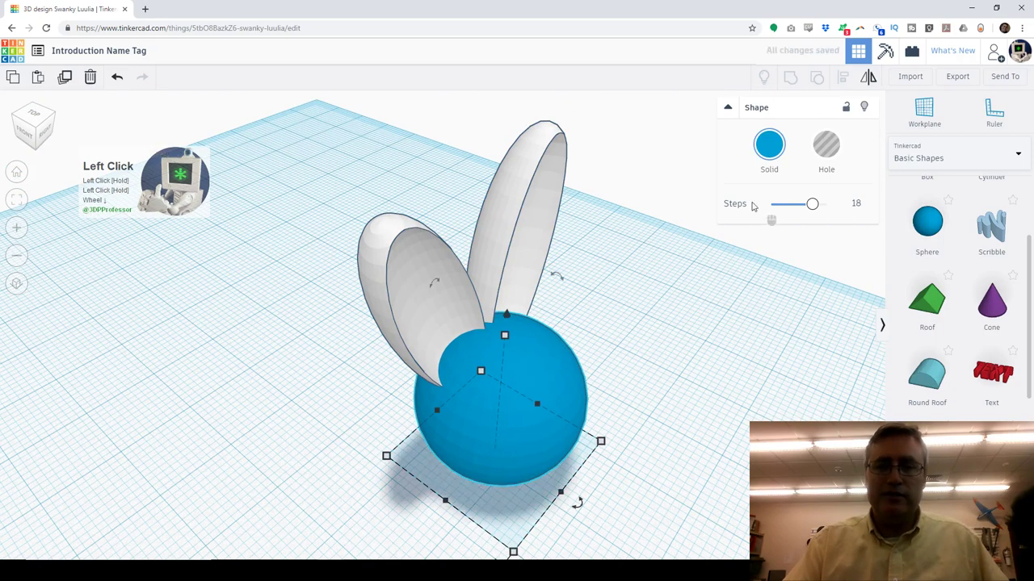
{"action": "left_click", "coordinate": [770, 153]}
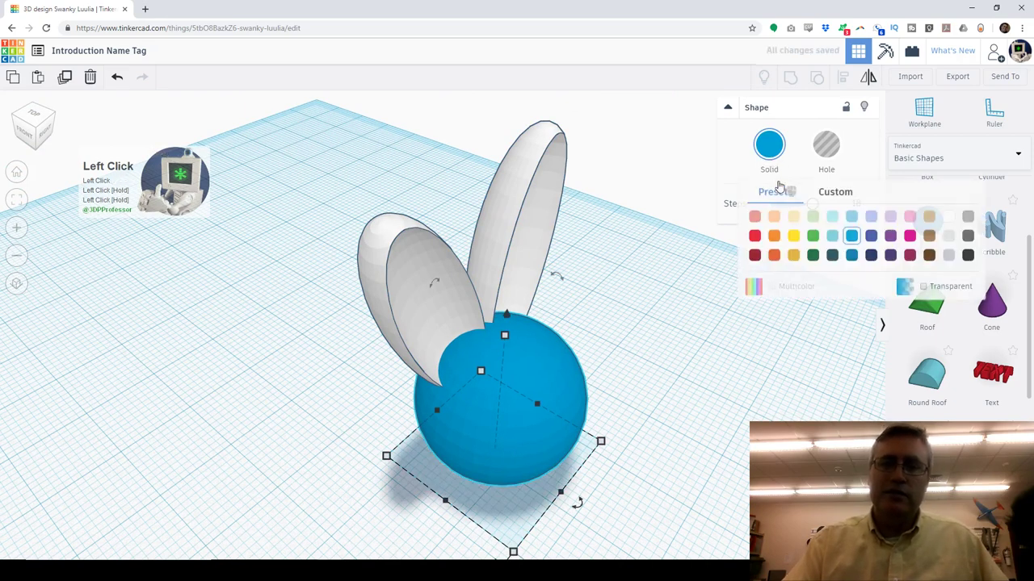
{"action": "left_click", "coordinate": [948, 216]}
Select the head and both ears and group them into a single bunny shape
{"action": "left_click_drag", "start_coordinate": [320, 305], "coordinate": [641, 425]}
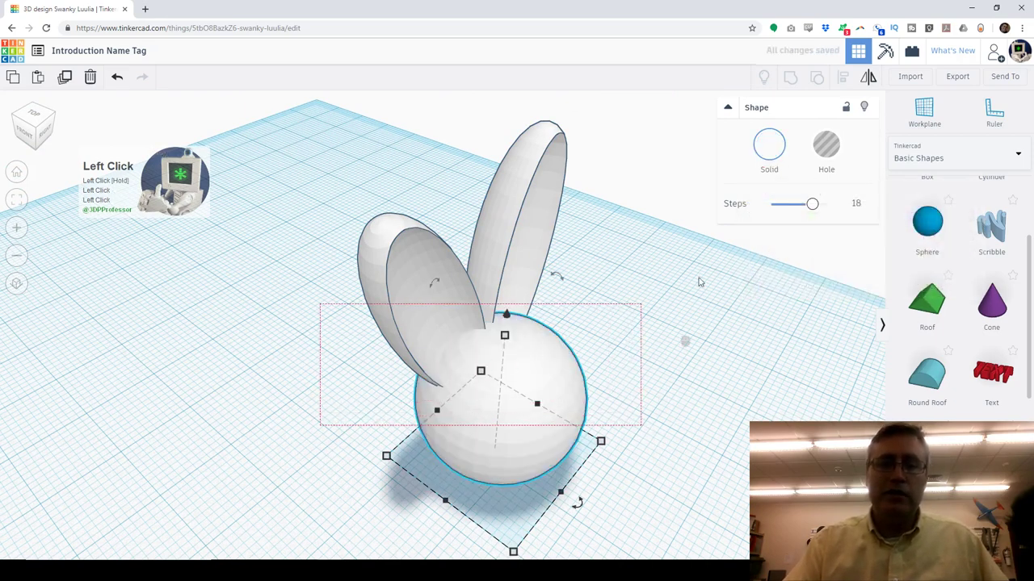
{"action": "left_click_drag", "start_coordinate": [700, 282], "coordinate": [700, 282]}
{"action": "left_click", "coordinate": [798, 84]}
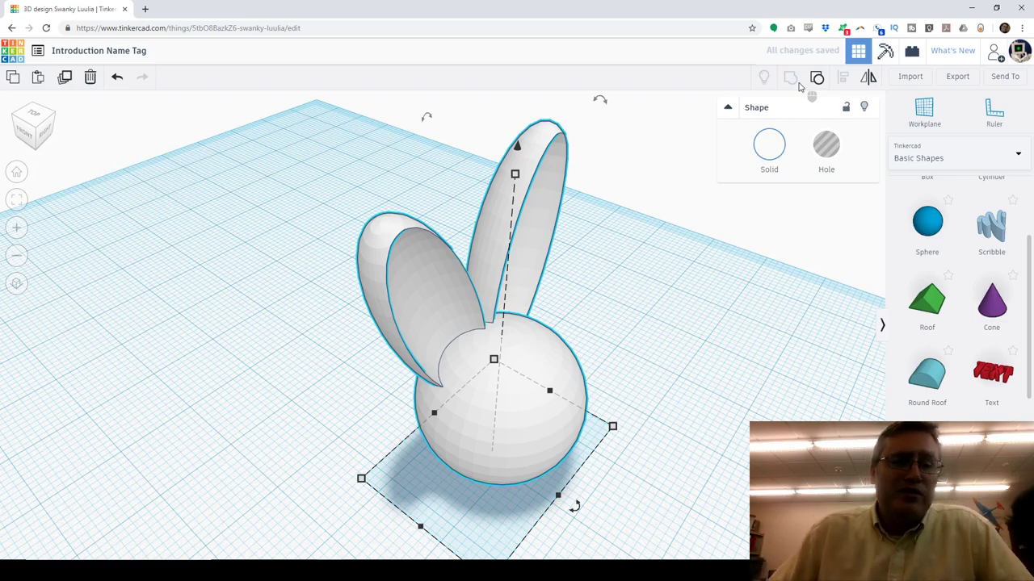
{"action": "right_click_drag", "start_coordinate": [541, 298], "coordinate": [534, 256]}
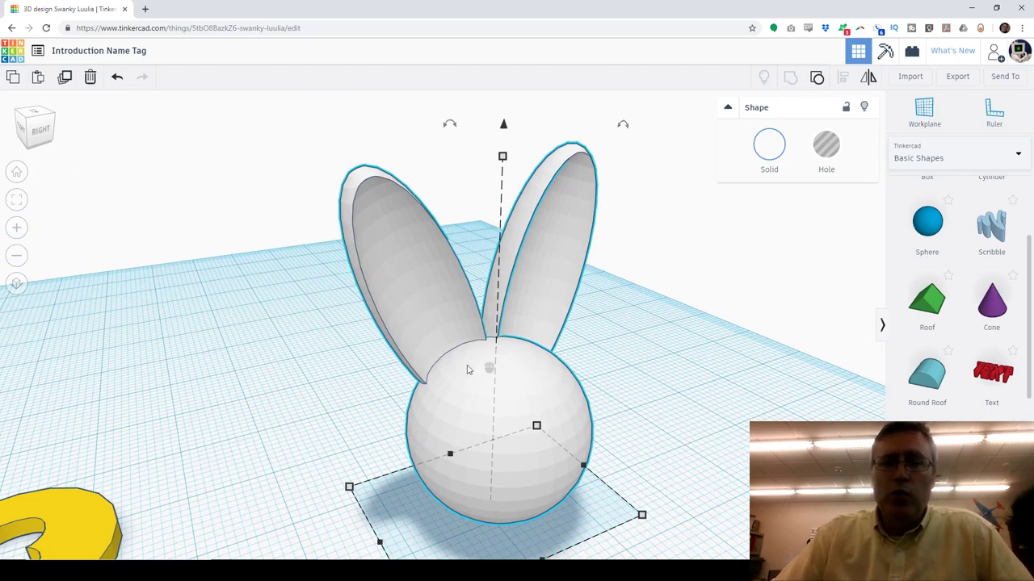
Ungroup the bunny, try moving one ear away from the head, and undo that move
{"action": "left_click", "coordinate": [817, 79]}
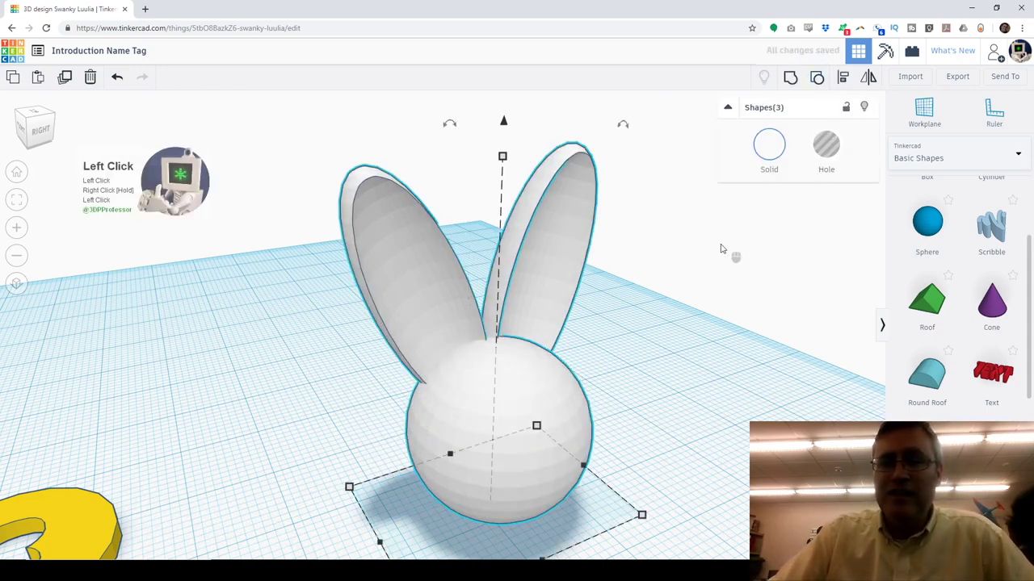
{"action": "left_click", "coordinate": [653, 319]}
{"action": "left_click_drag", "start_coordinate": [544, 300], "coordinate": [620, 315]}
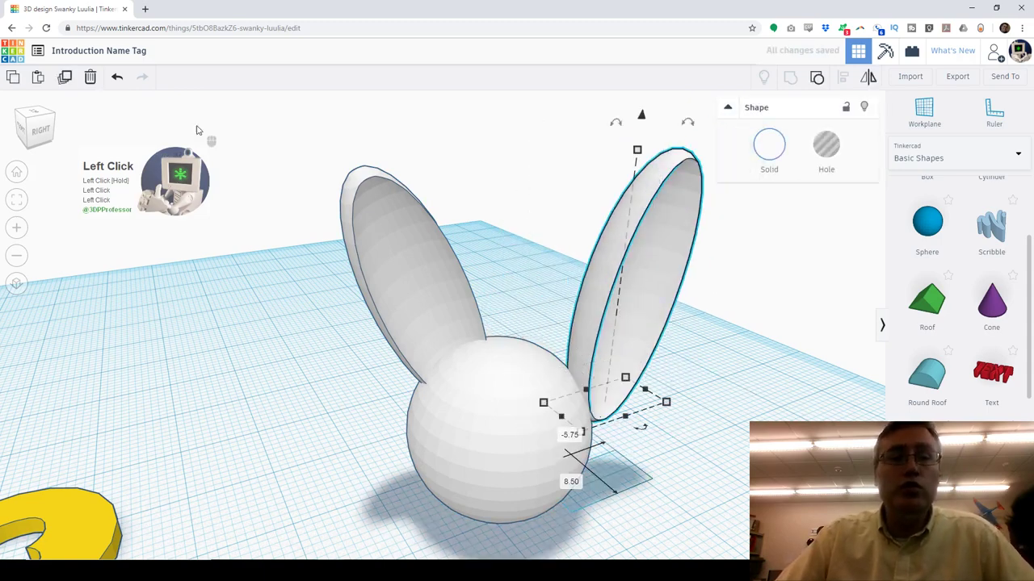
{"action": "left_click", "coordinate": [116, 78]}
Select both ears together with the name tag and ungroup them
{"action": "left_click_drag", "start_coordinate": [325, 176], "coordinate": [607, 283]}
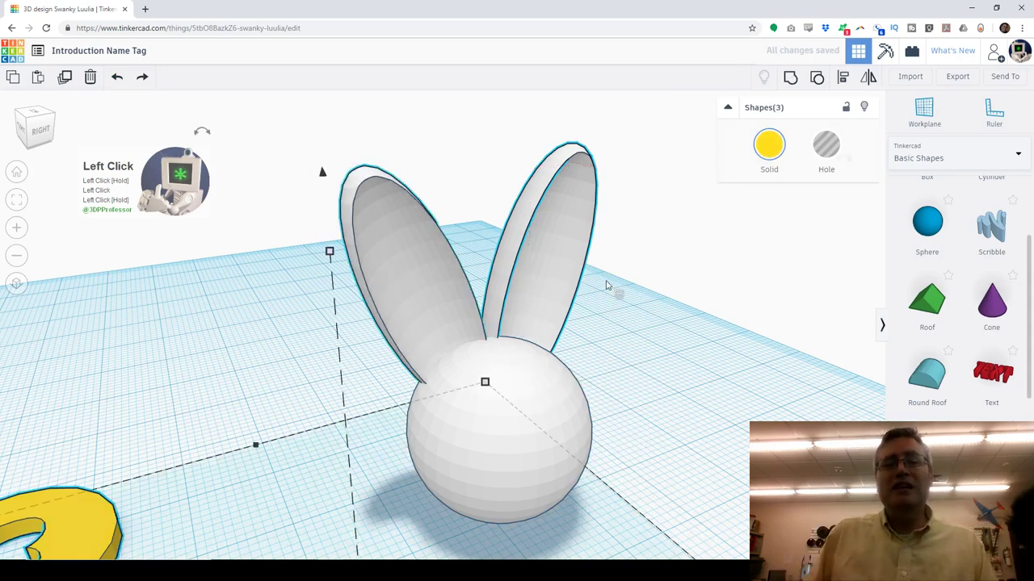
{"action": "left_click", "coordinate": [817, 78]}
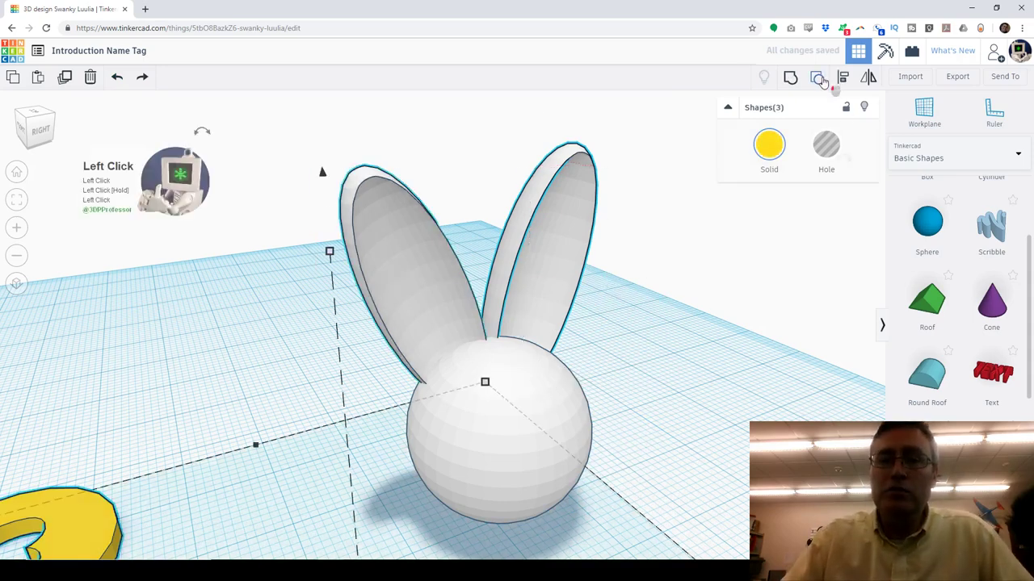